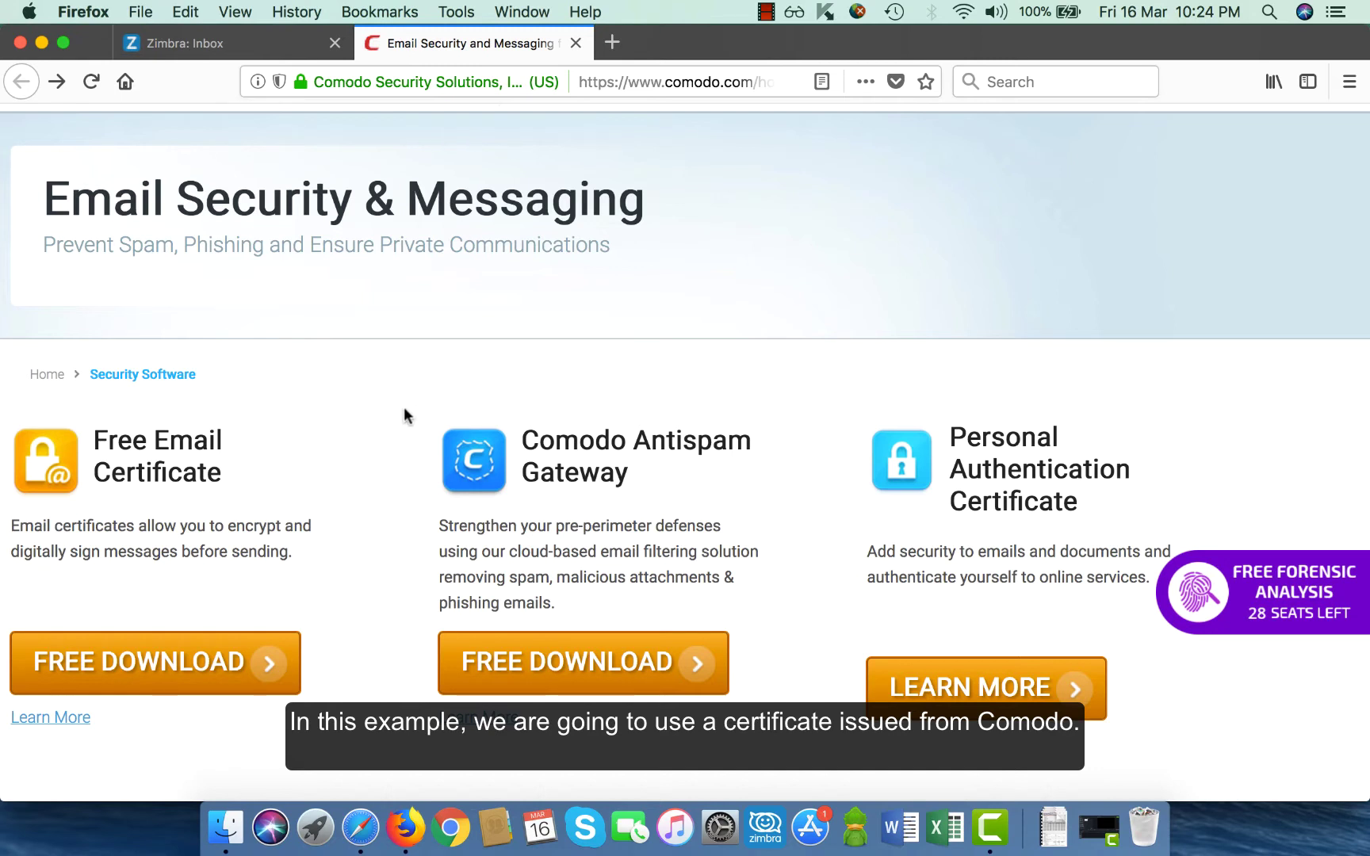
# Start the free email certificate application, entering the applicant's name, e-mail address and country India.
pyautogui.click(226, 667)
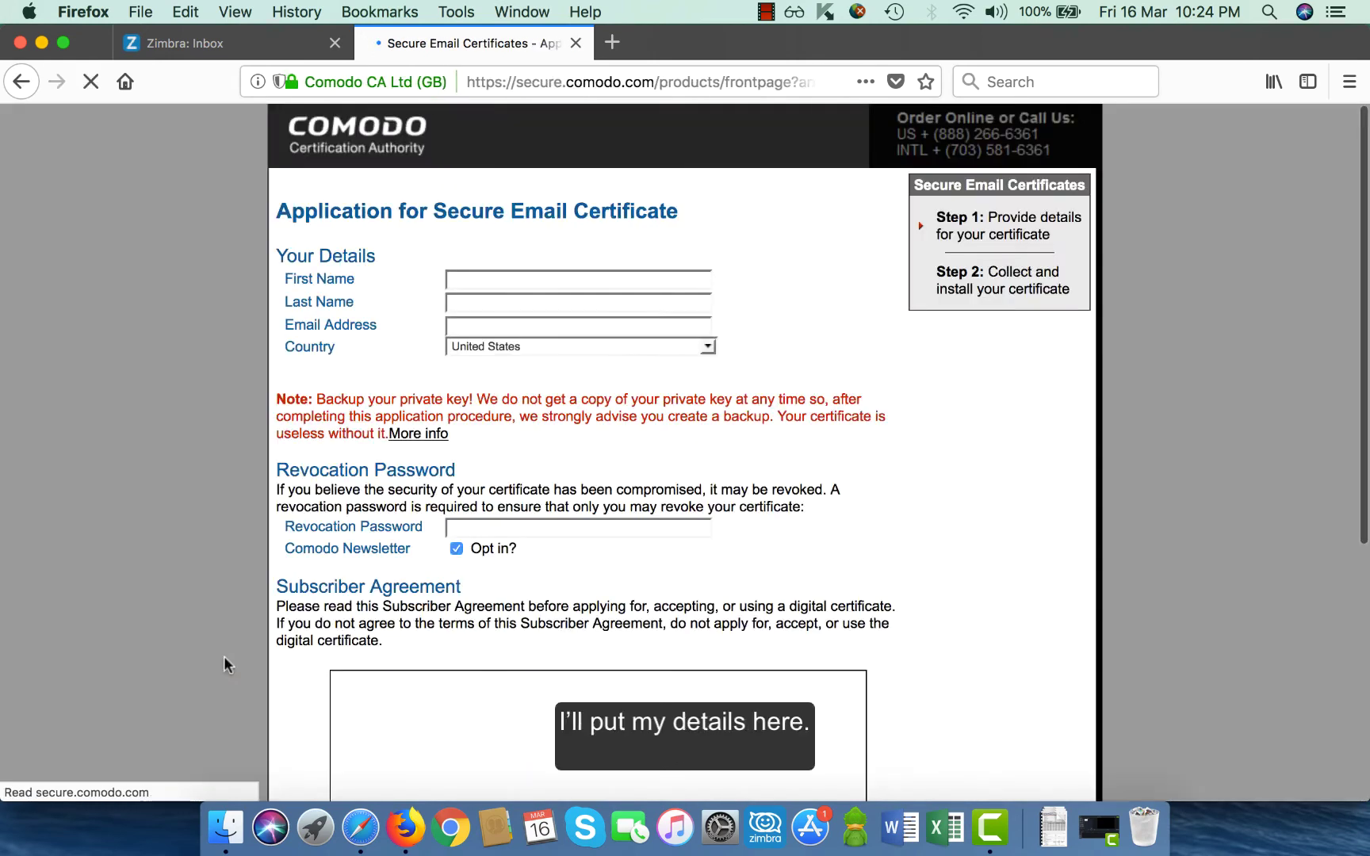
pyautogui.click(533, 280)
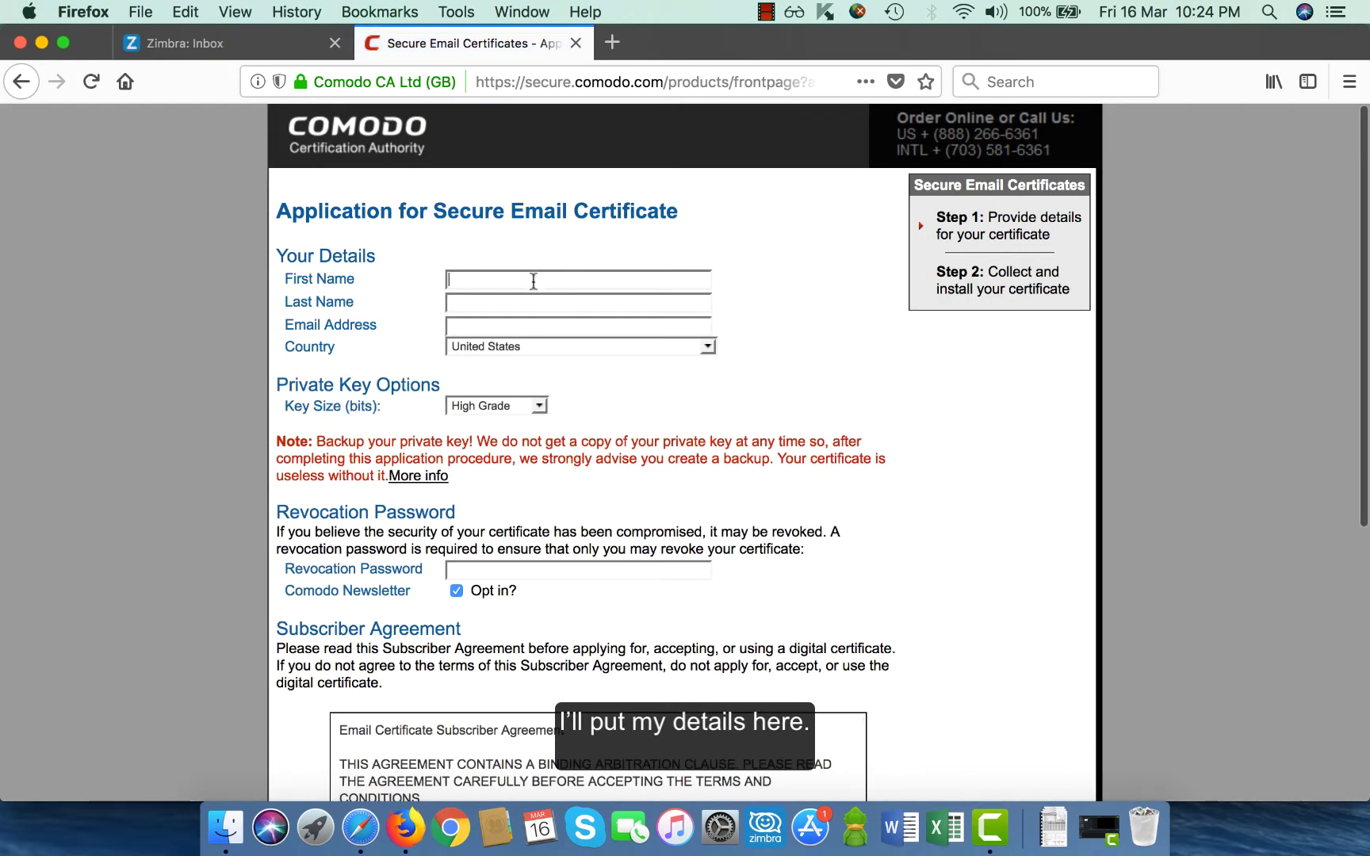
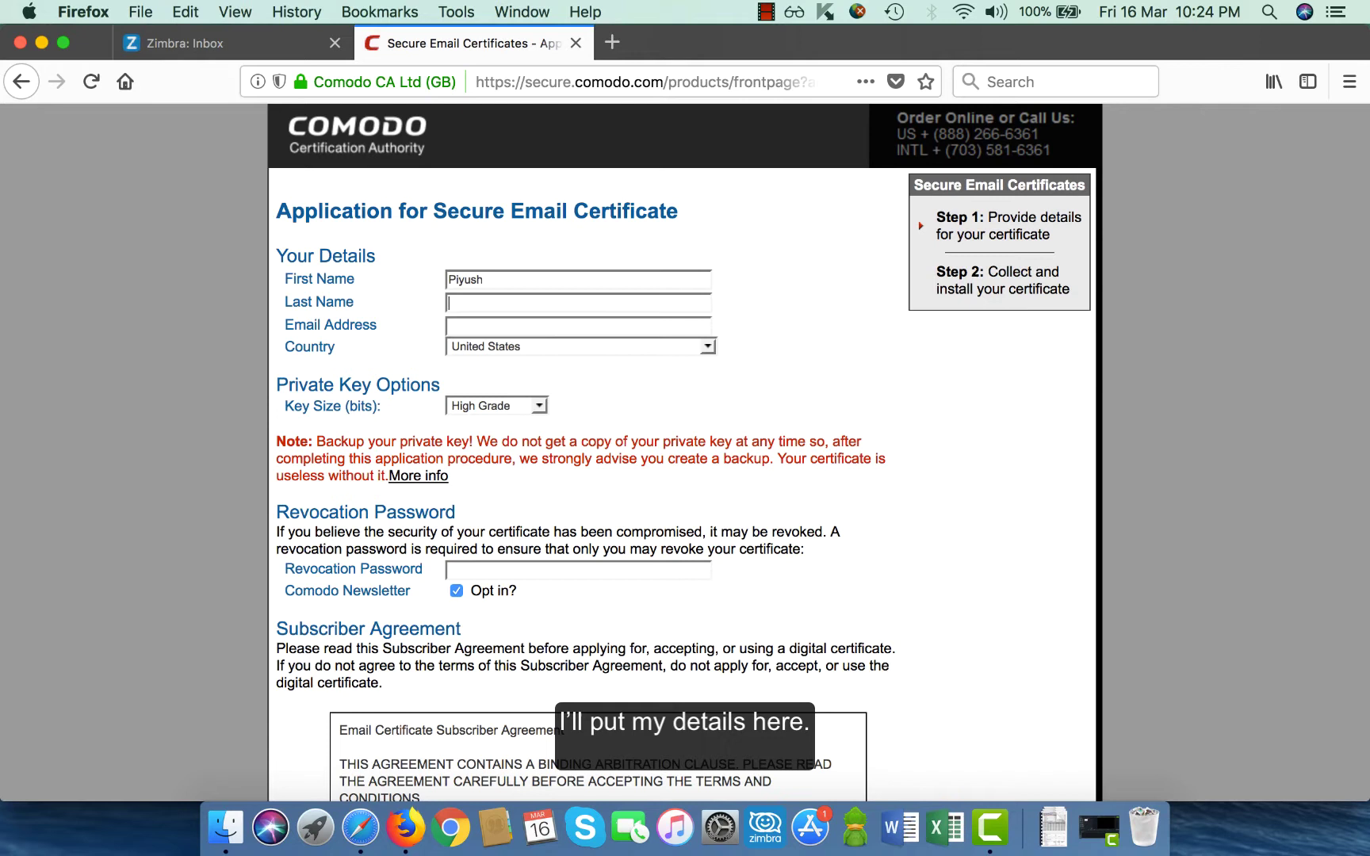
pyautogui.click(456, 303)
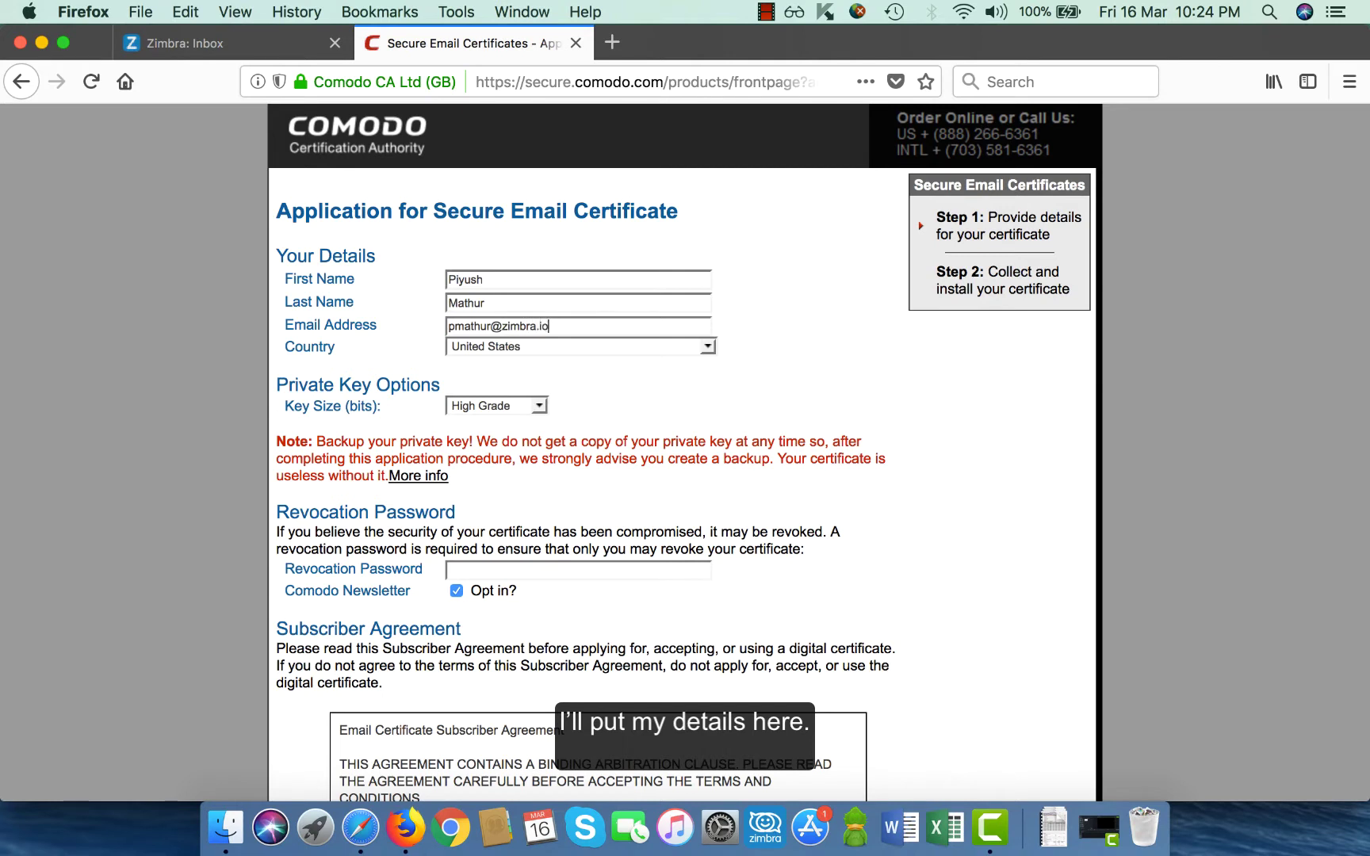
pyautogui.press('Tab')
pyautogui.write('in')
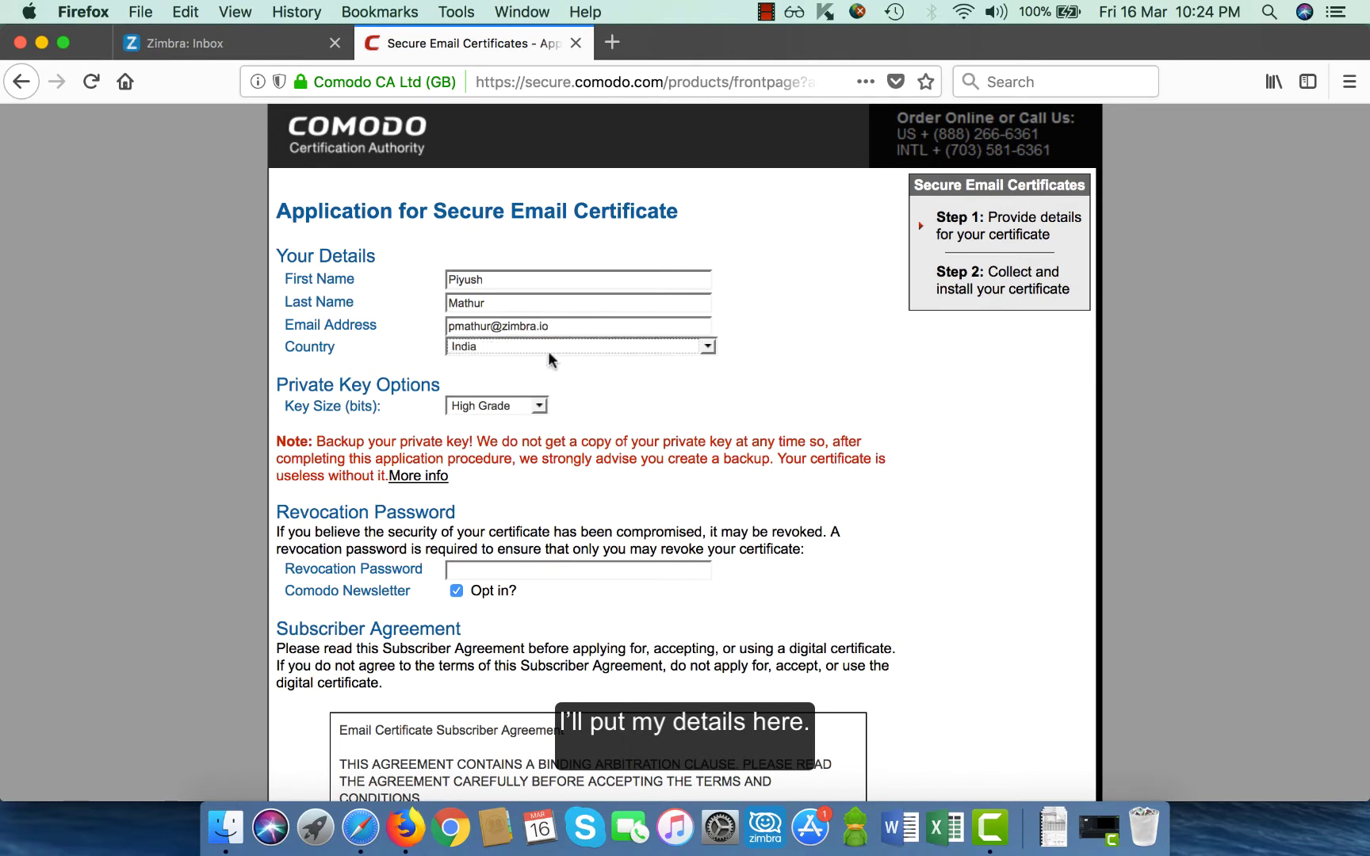
# Enter a revocation password and accept the subscriber agreement.
pyautogui.click(508, 573)
pyautogui.write('••')
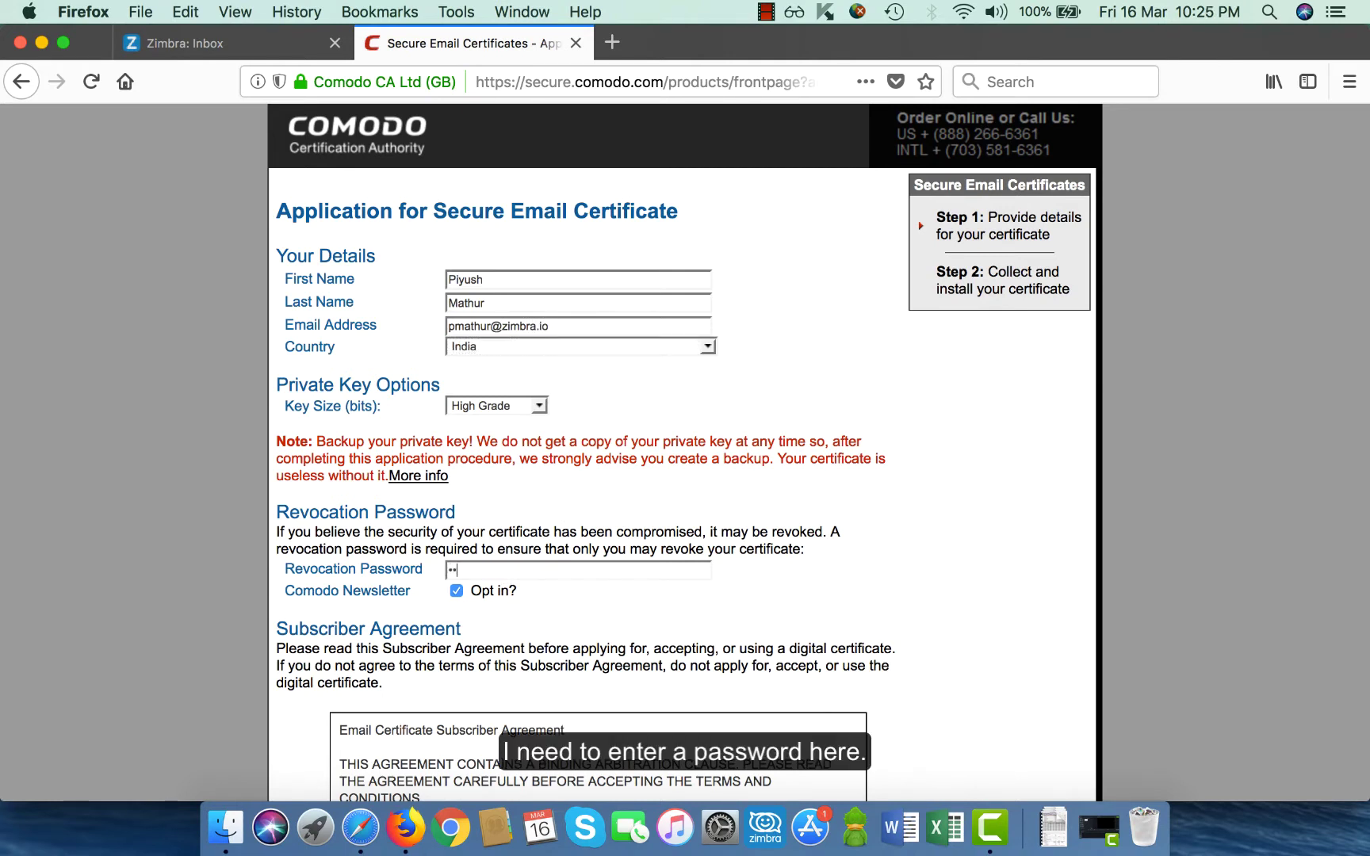
pyautogui.write('••••••')
pyautogui.scroll(-10, 505, 574)
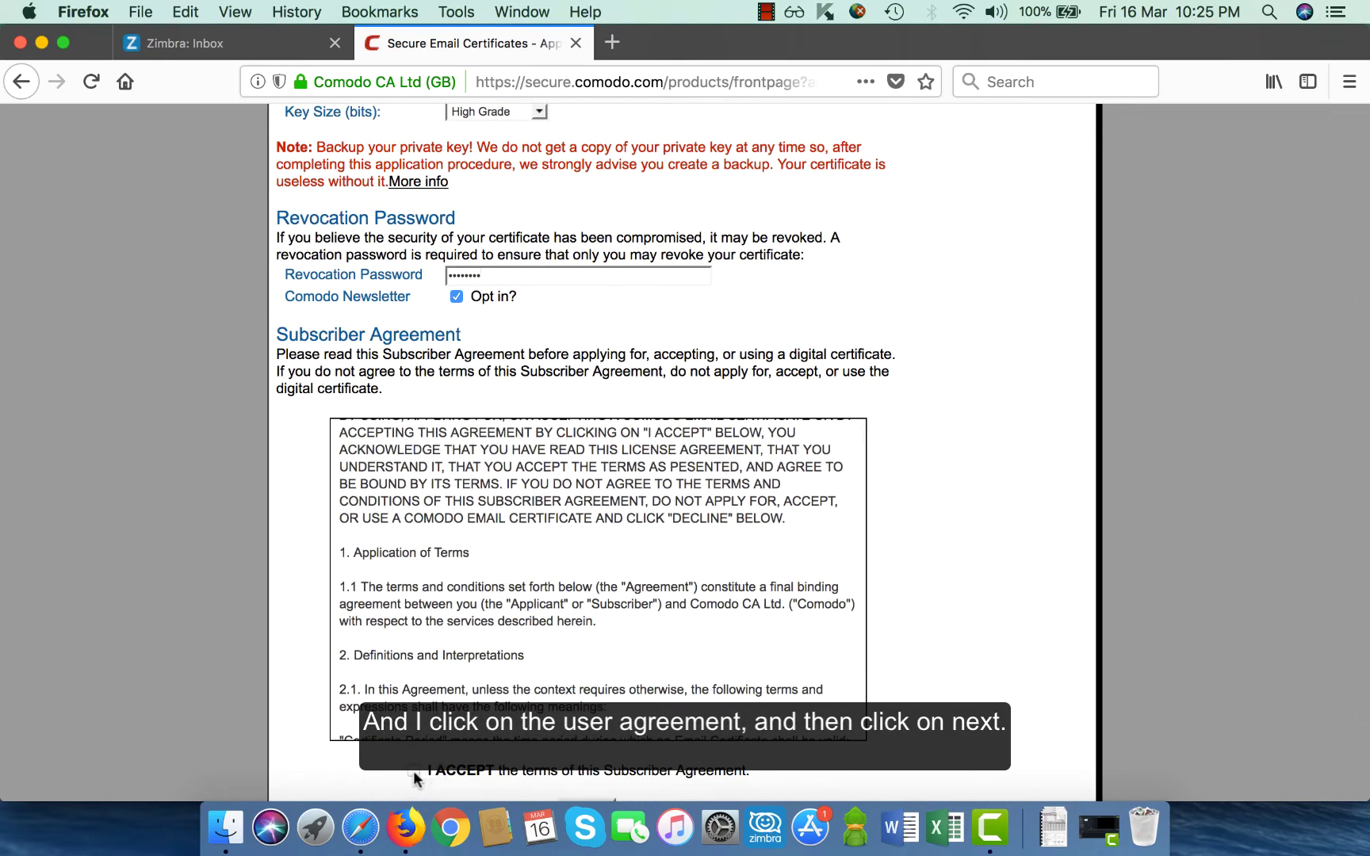
pyautogui.click(414, 771)
pyautogui.scroll(-3, 301, 743)
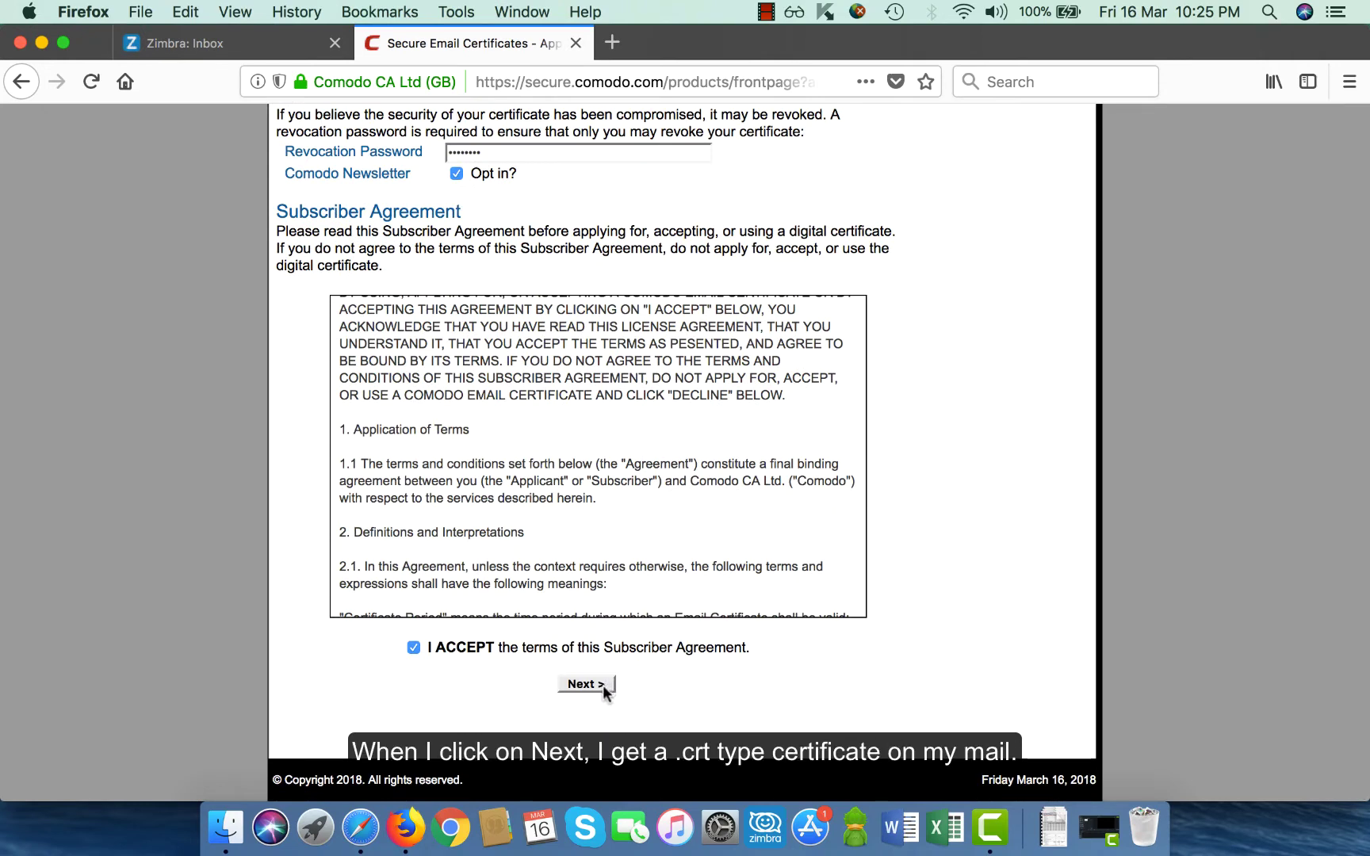
# Select the converted .p12 certificate in the Finder Certificates folder beside Comodo_Zimbraio.crt.
pyautogui.click(226, 829)
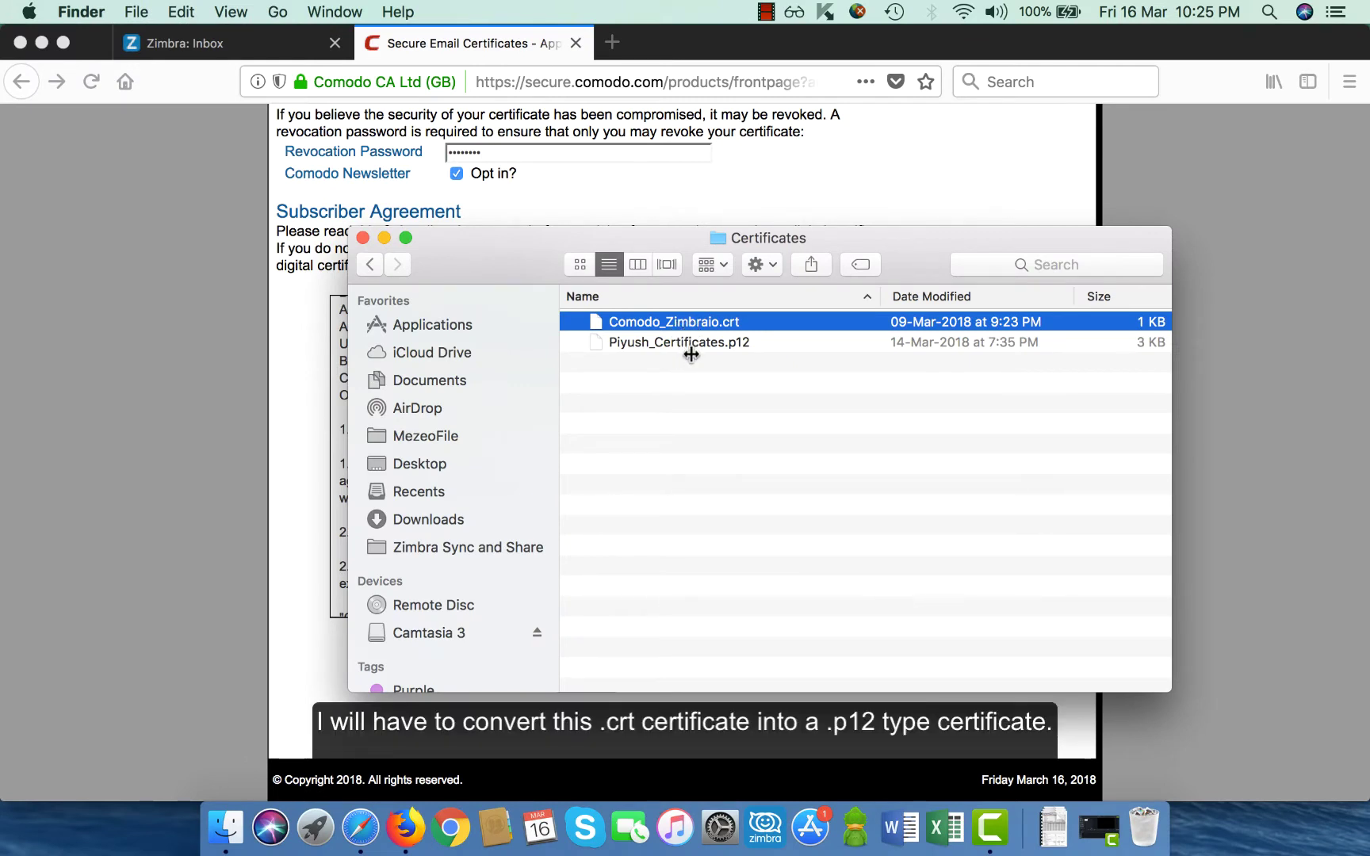
pyautogui.click(691, 346)
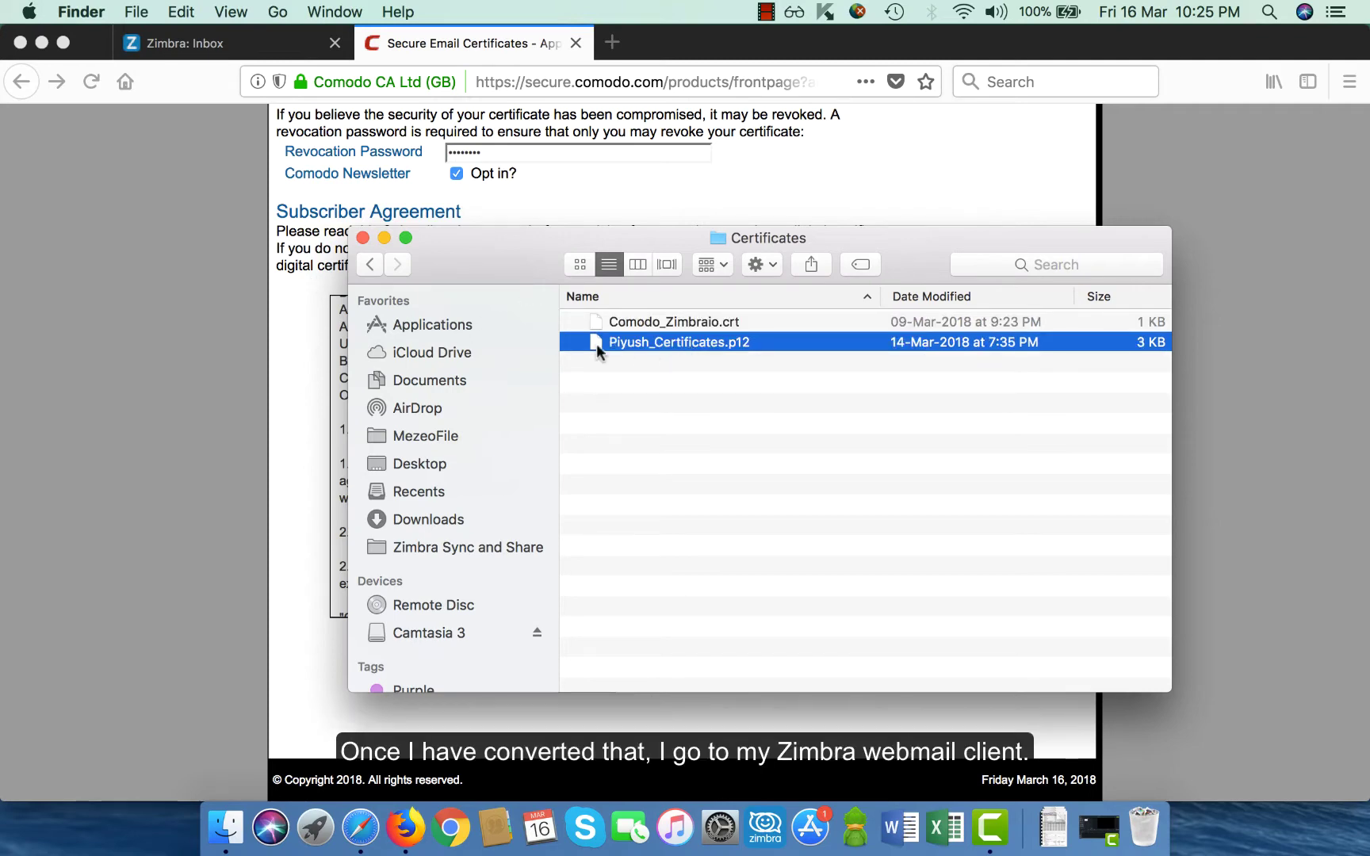
# Upload the .p12 certificate under Preferences > Secure Email and enter its password.
pyautogui.click(193, 46)
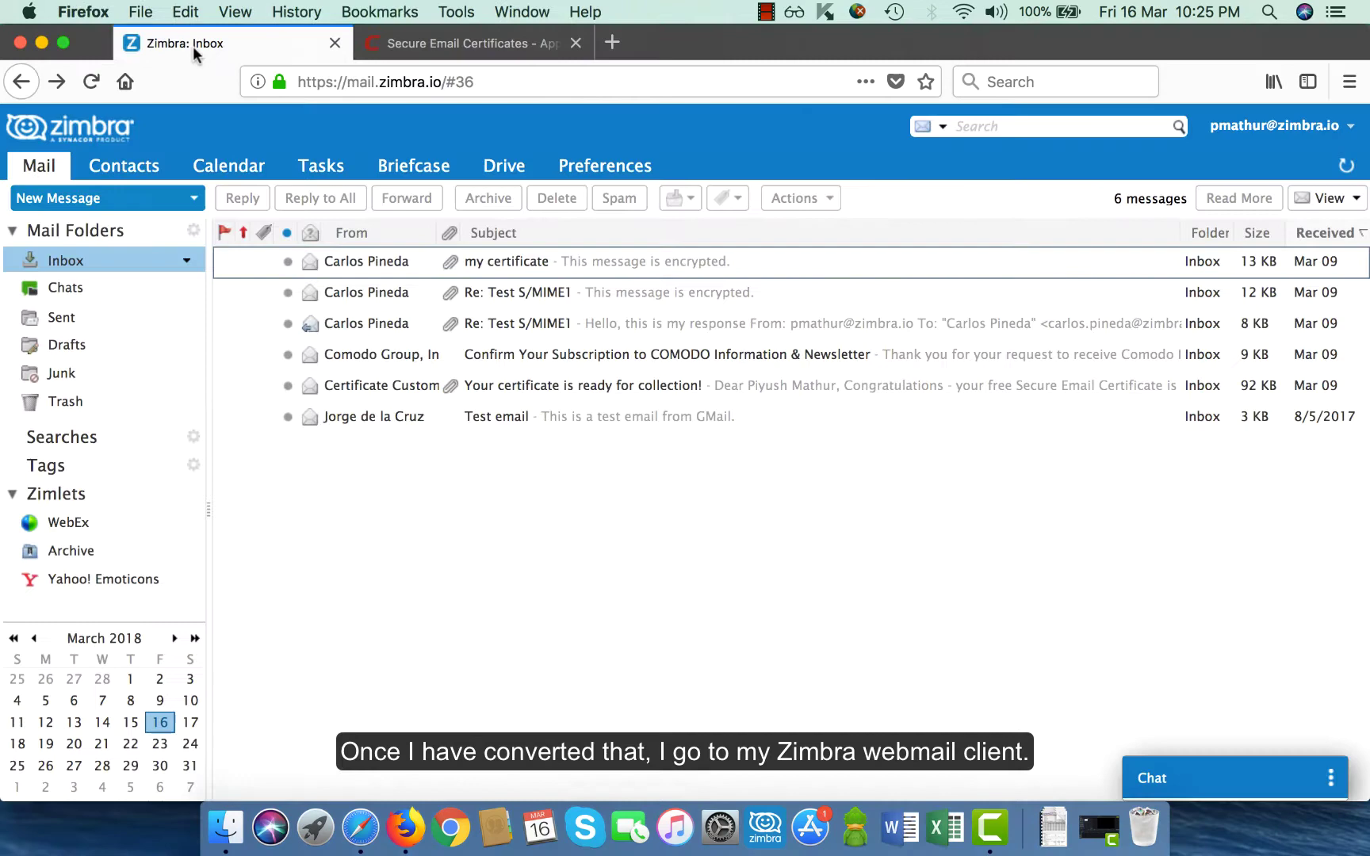
pyautogui.click(600, 171)
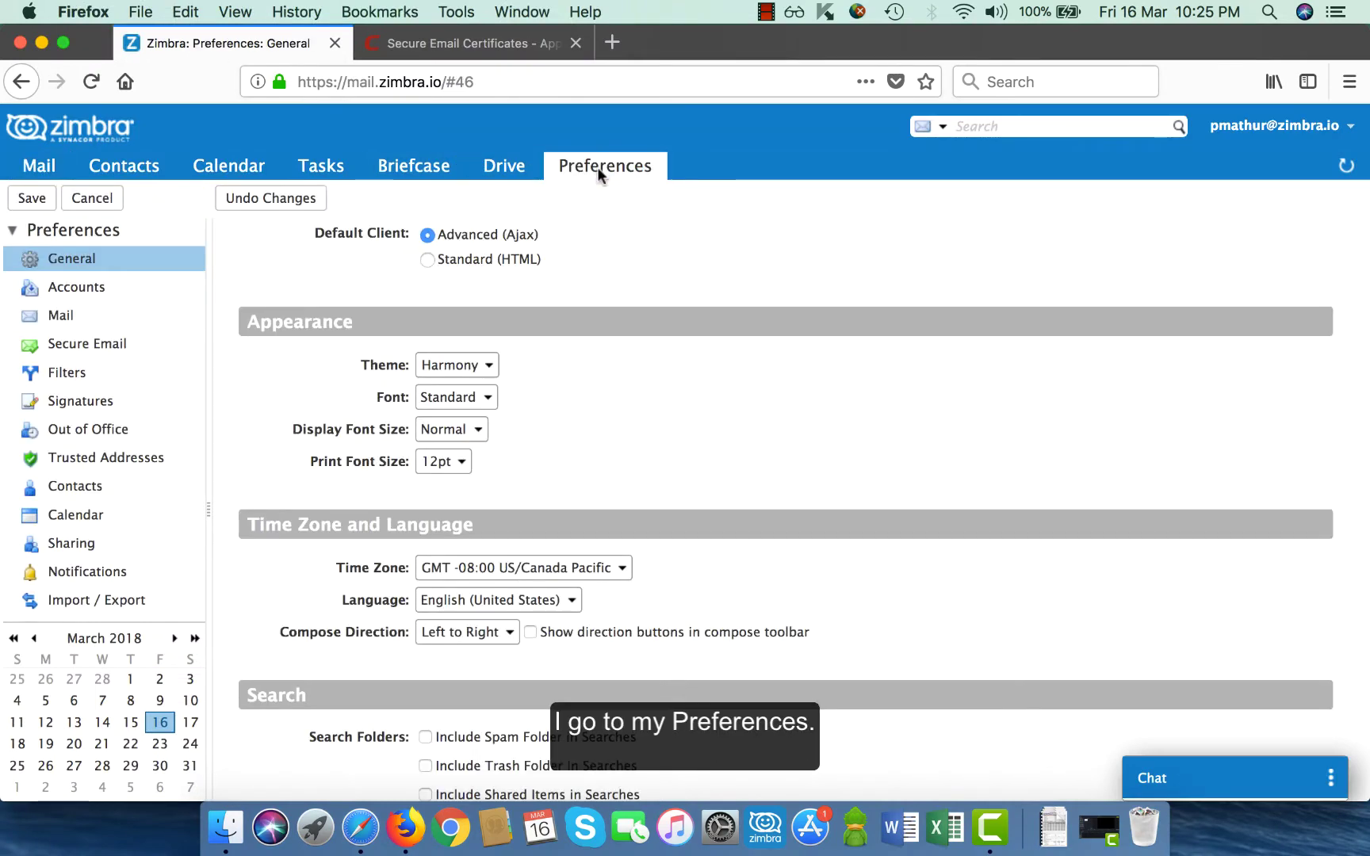
pyautogui.click(71, 350)
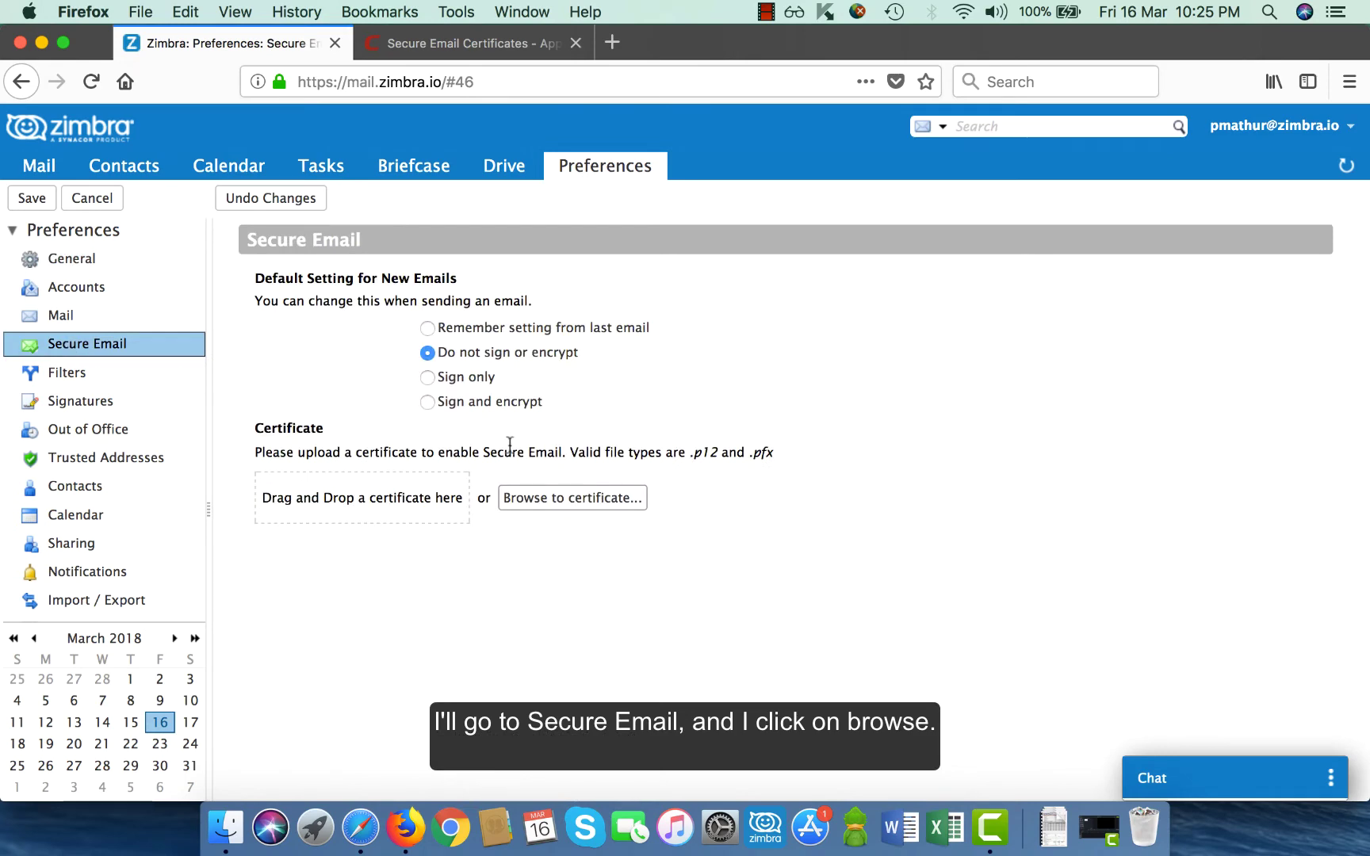
pyautogui.click(543, 498)
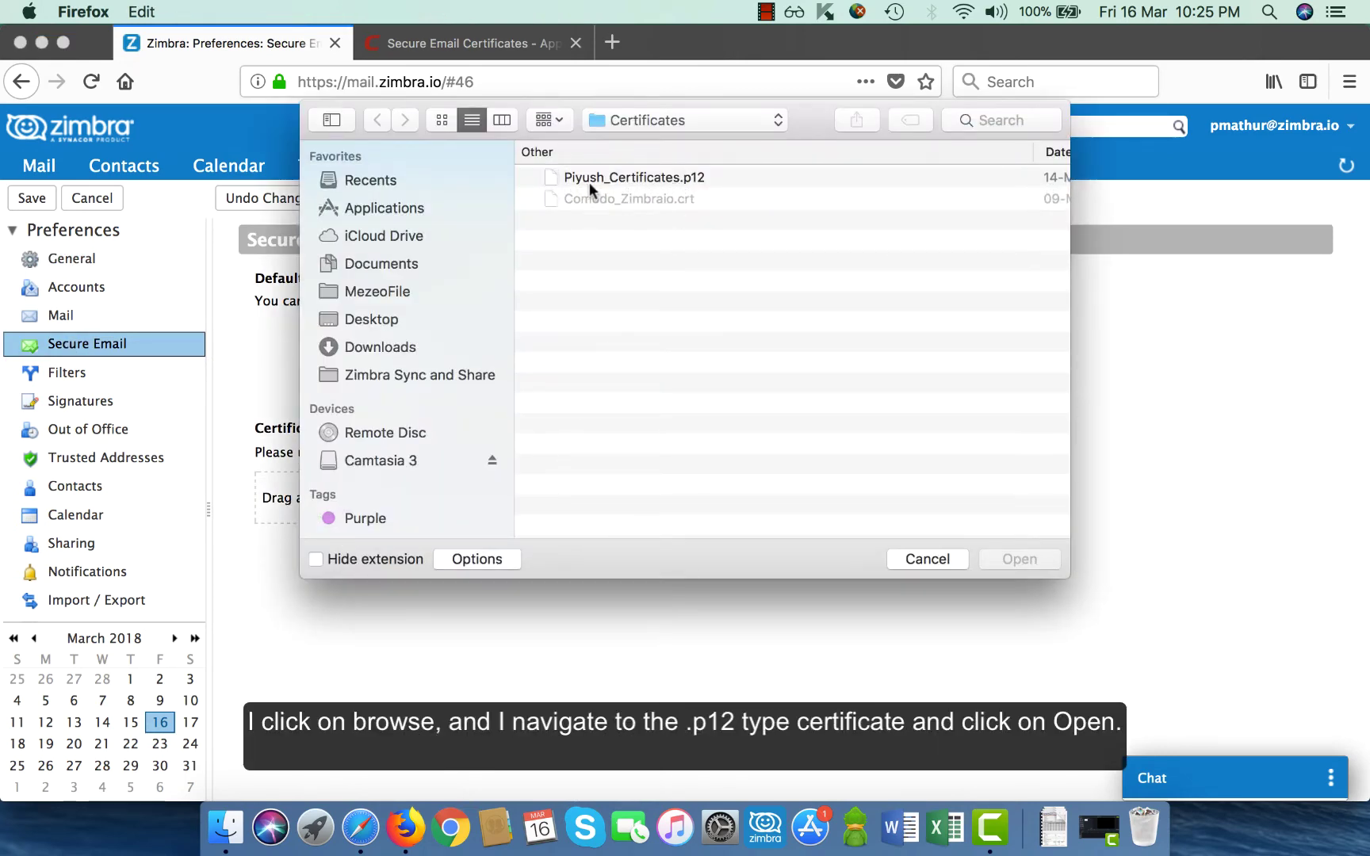
pyautogui.click(575, 176)
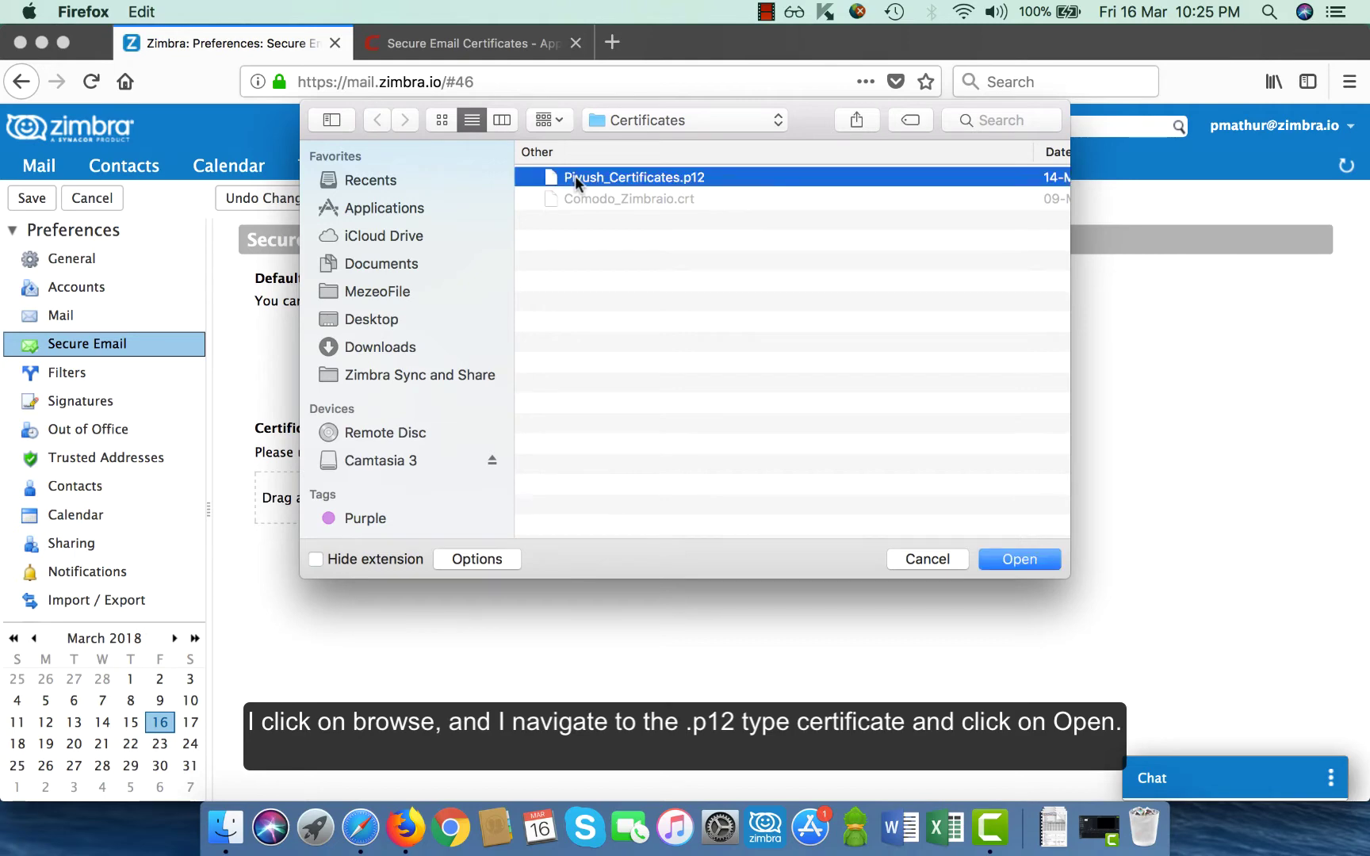
pyautogui.click(1002, 561)
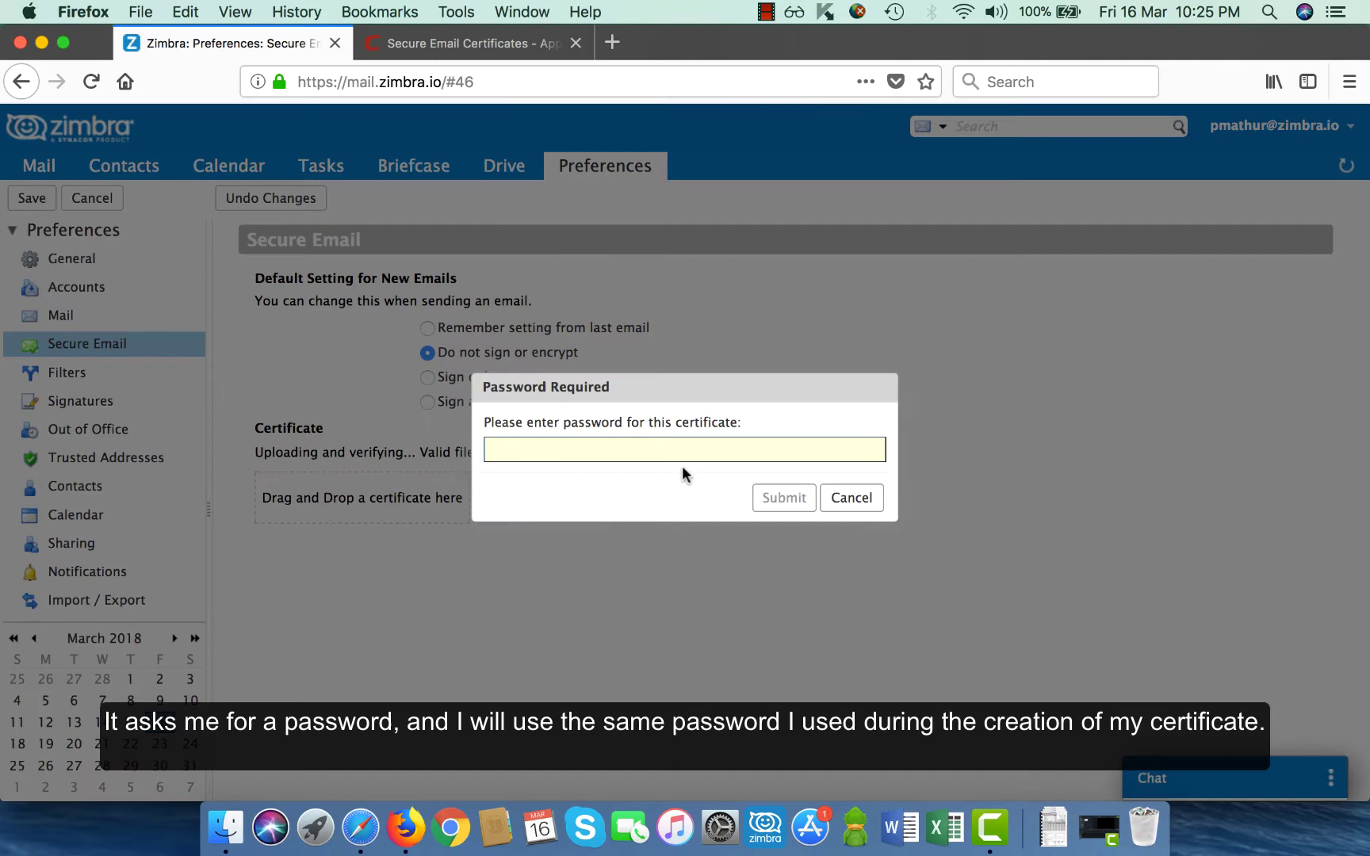
pyautogui.write('••')
# Submit the certificate password, review the installed certificate's details, then save the Secure Email preferences.
pyautogui.click(770, 500)
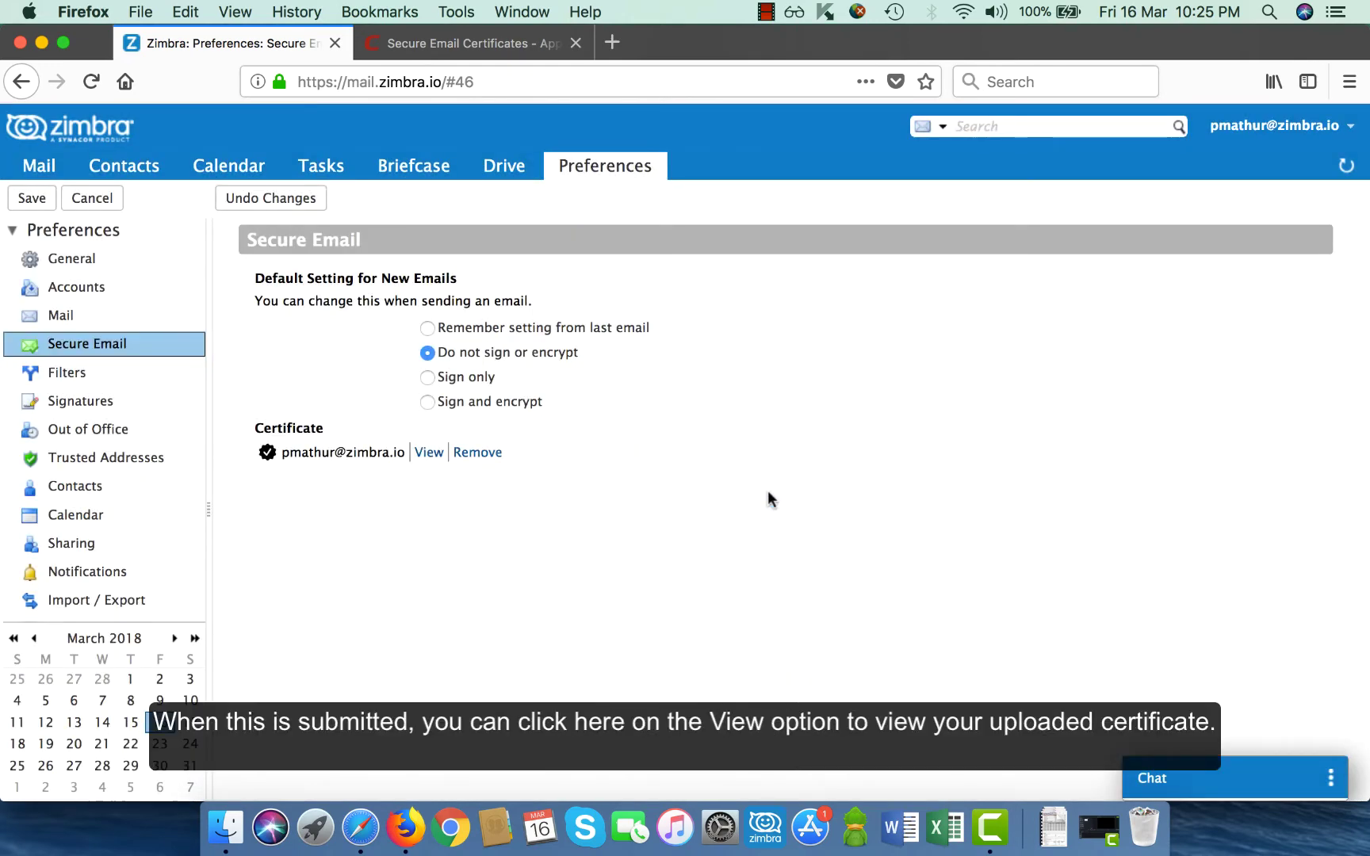
pyautogui.click(429, 452)
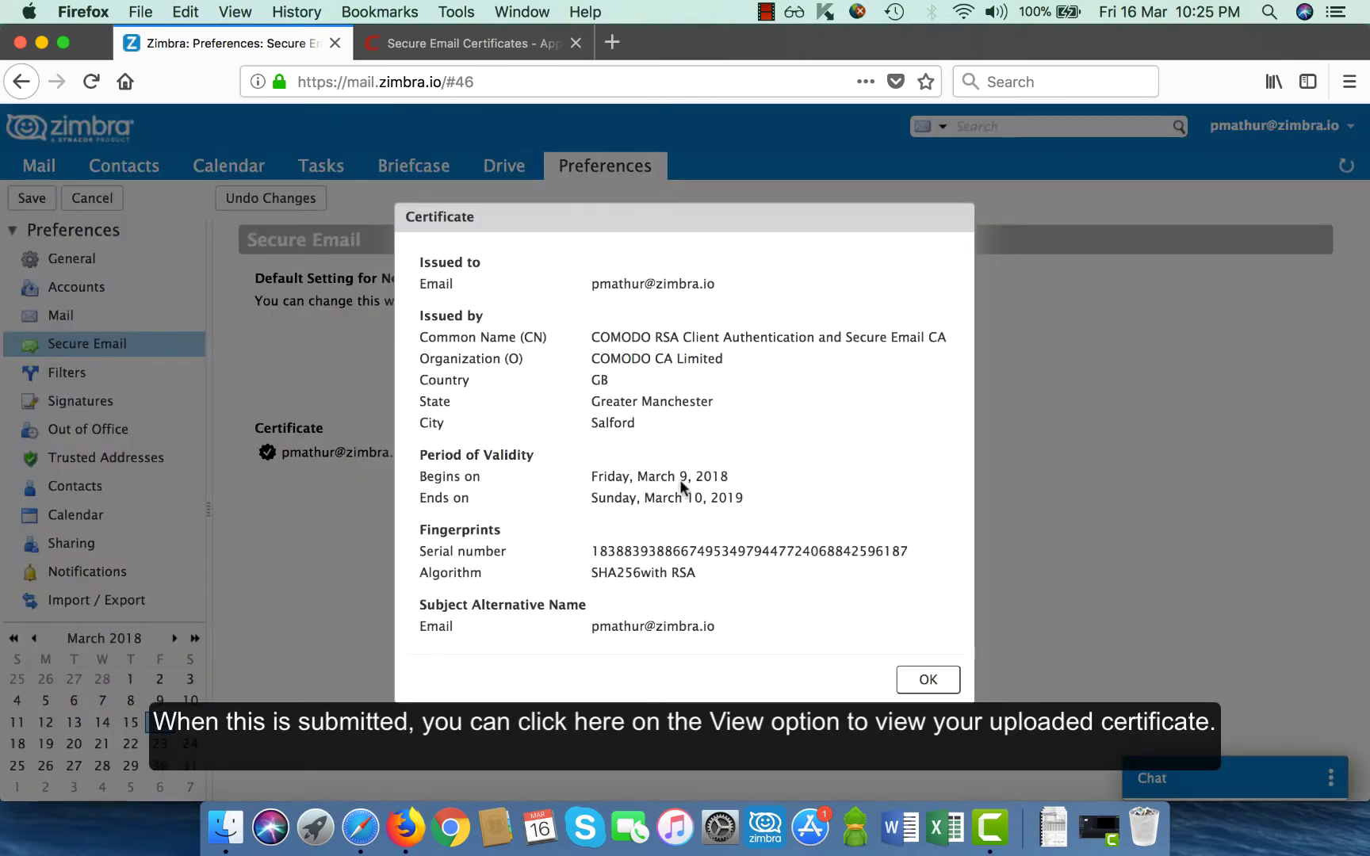
pyautogui.click(926, 680)
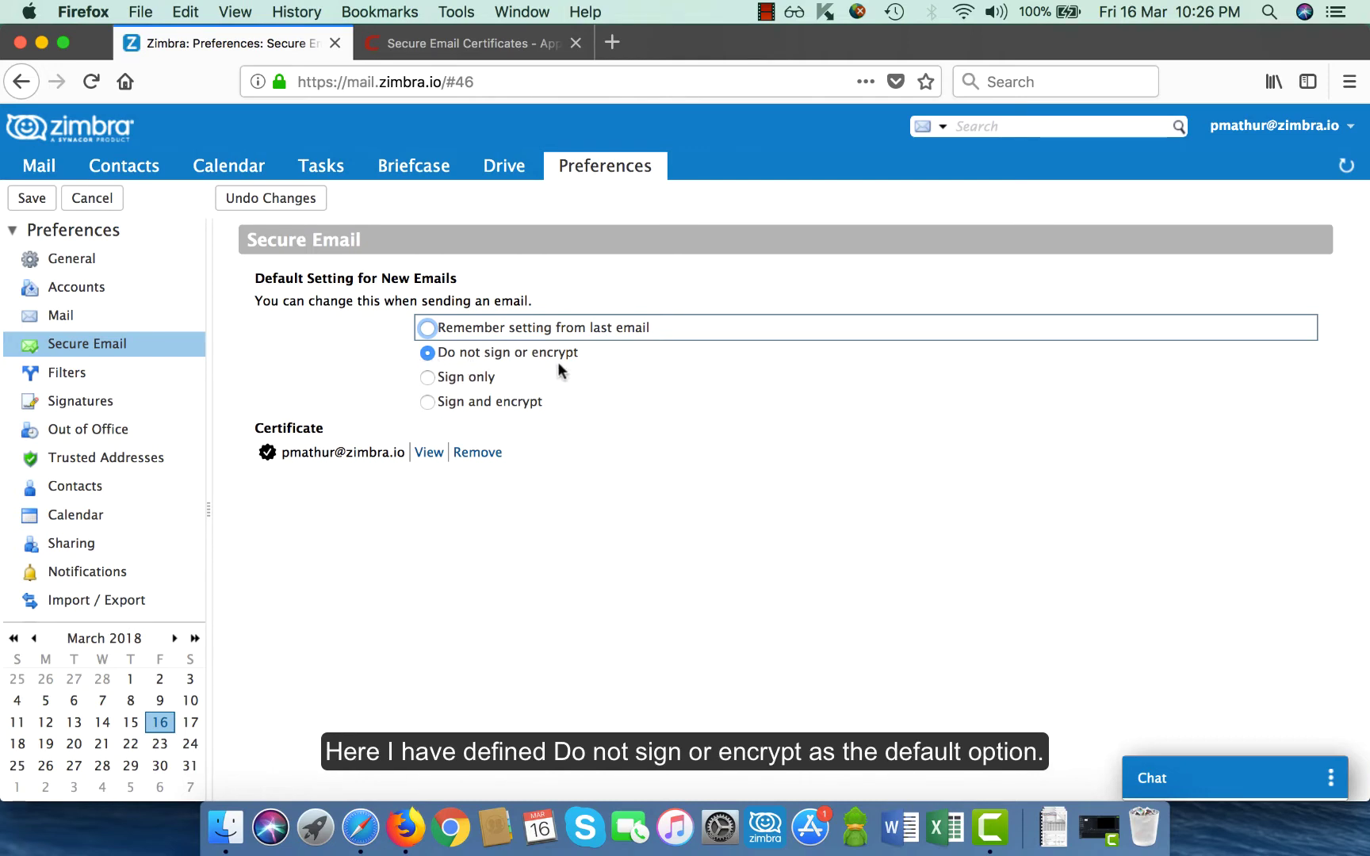
pyautogui.click(33, 200)
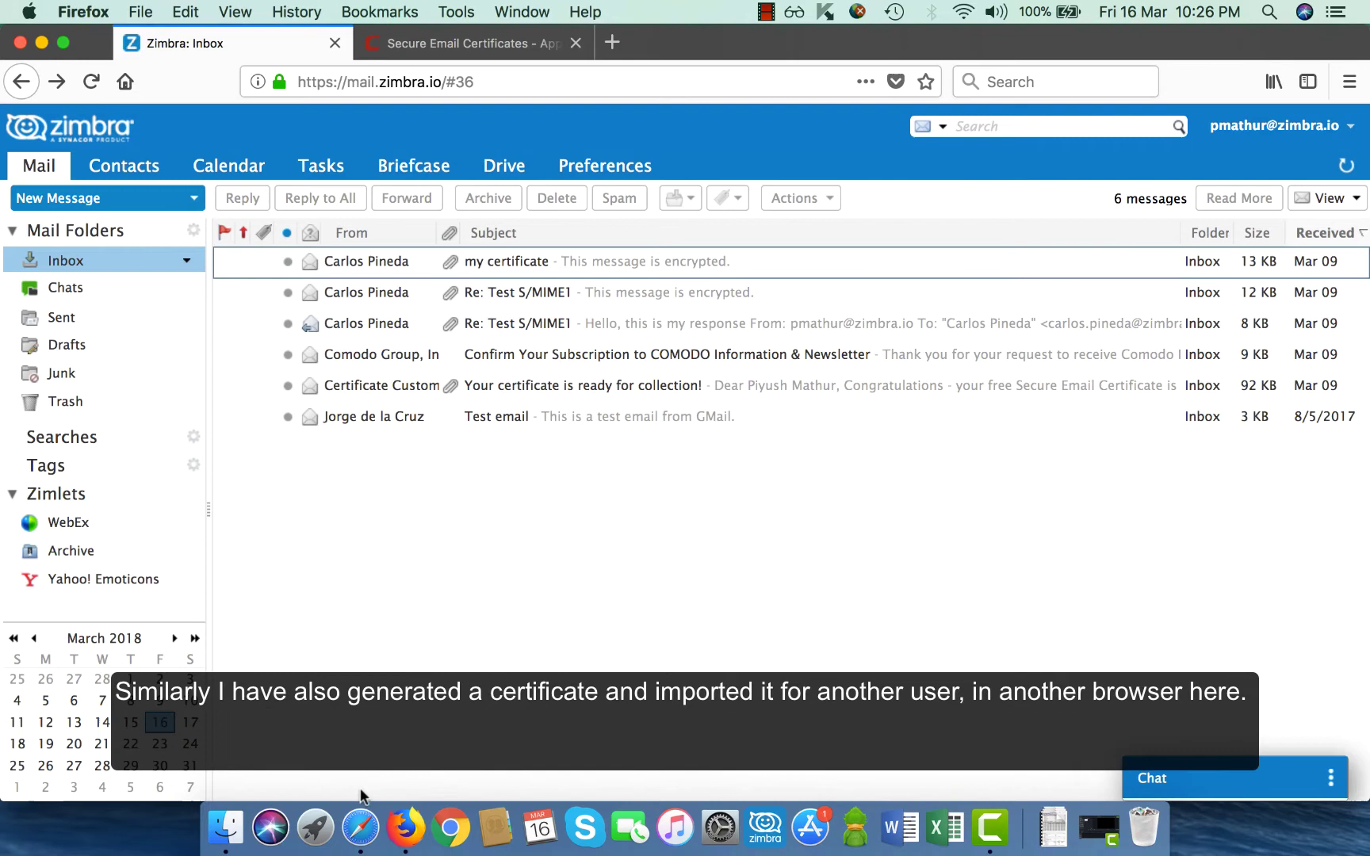
# In Safari, view the second user's Secure Email certificate, then return to the Mail tab.
pyautogui.click(362, 831)
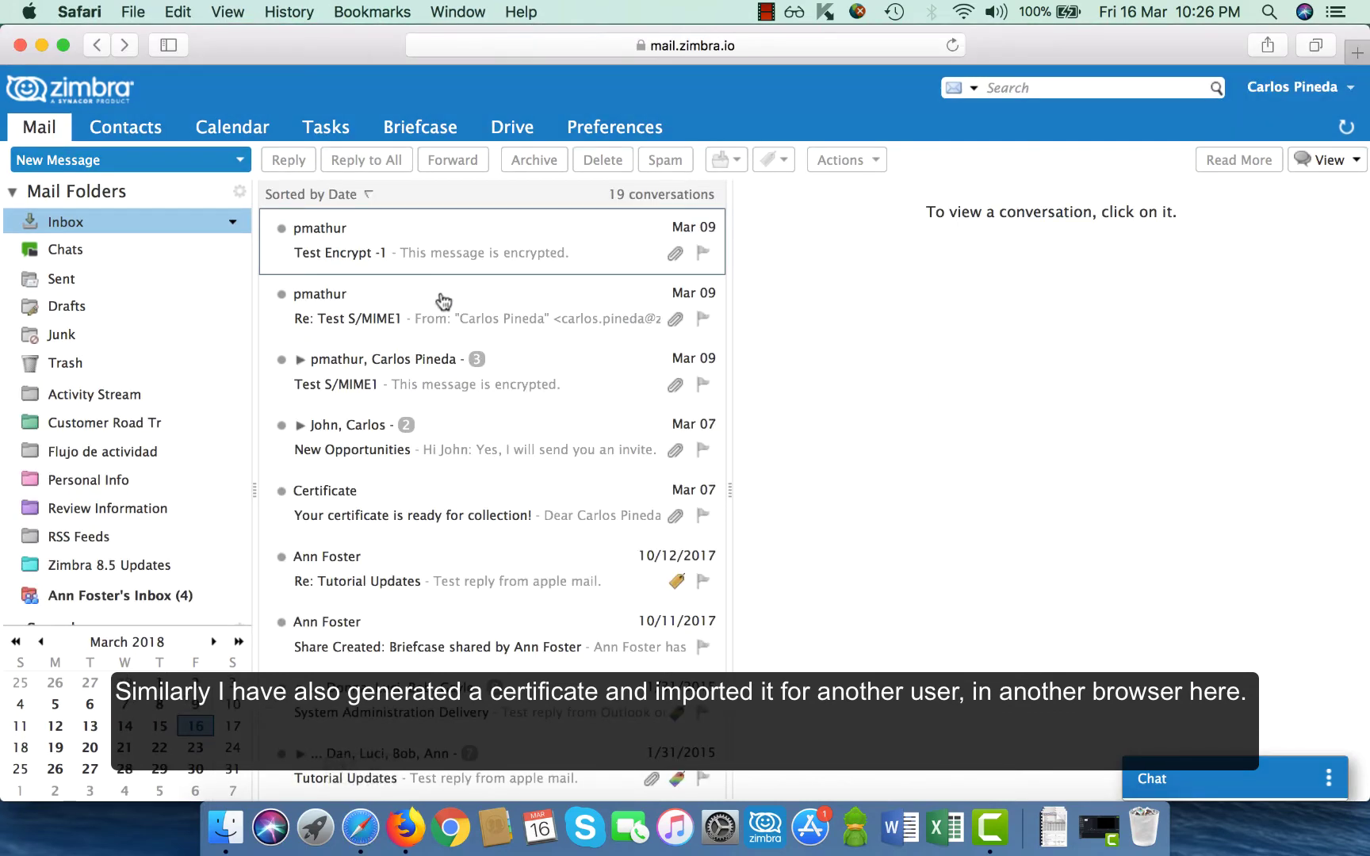
pyautogui.click(610, 133)
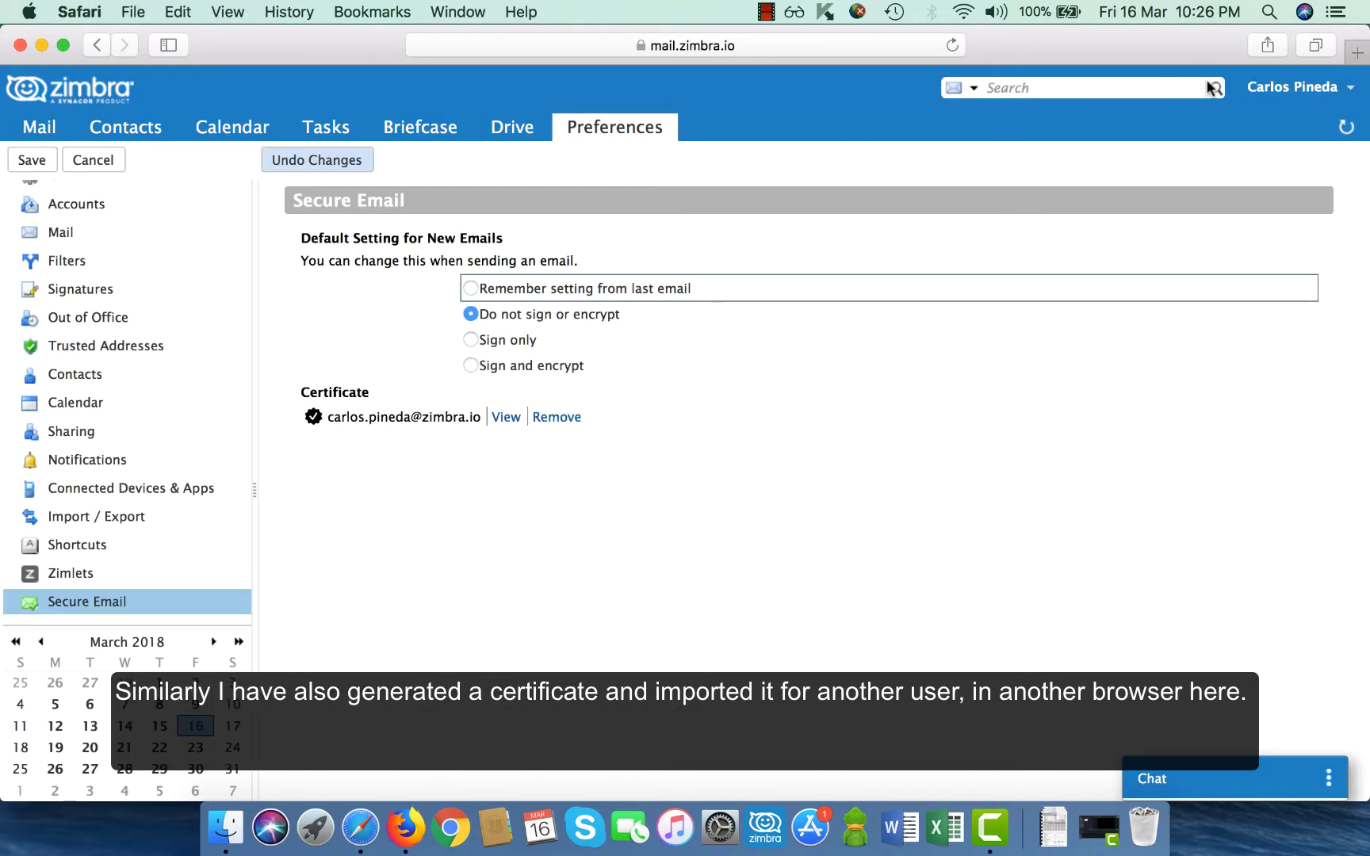
pyautogui.click(501, 418)
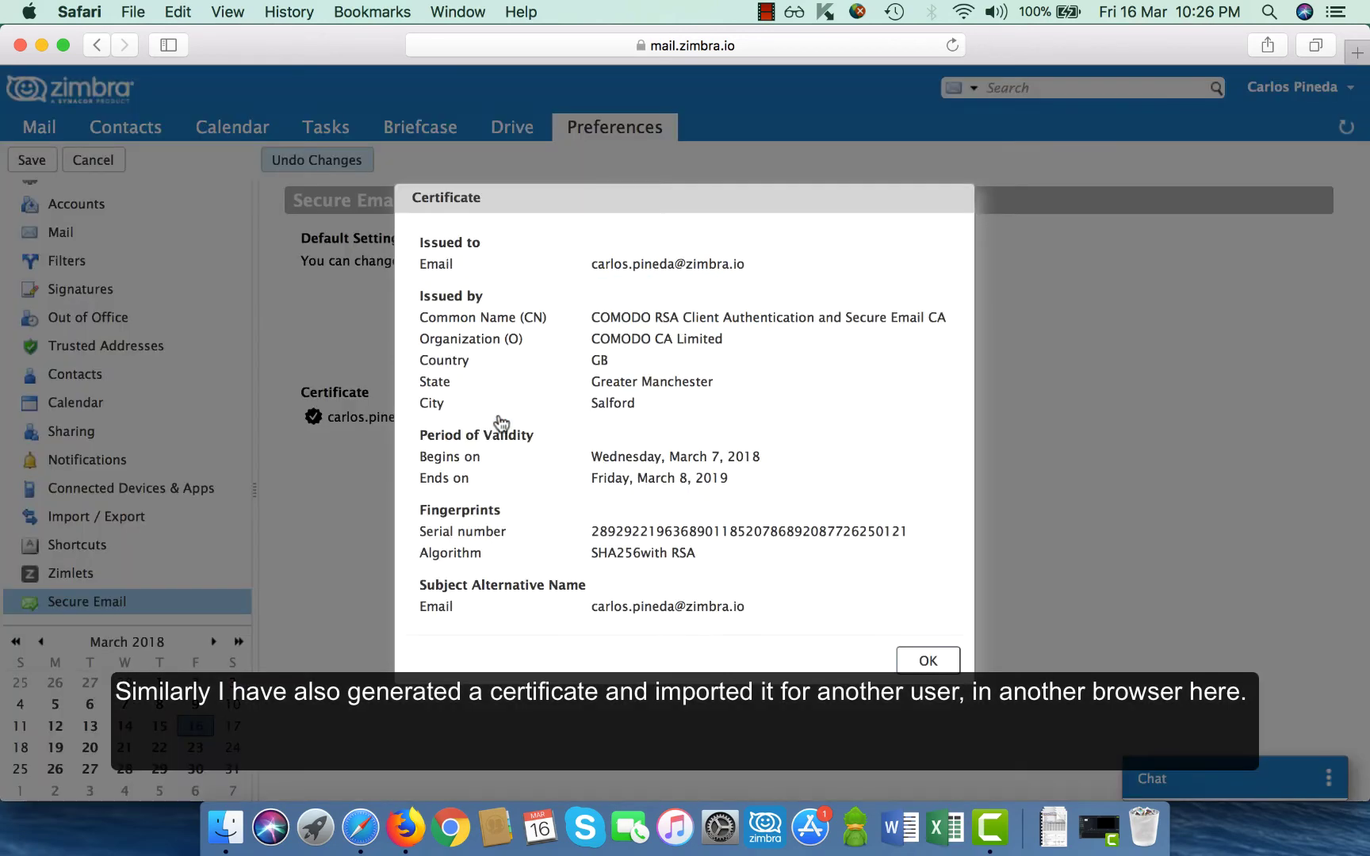
pyautogui.click(921, 650)
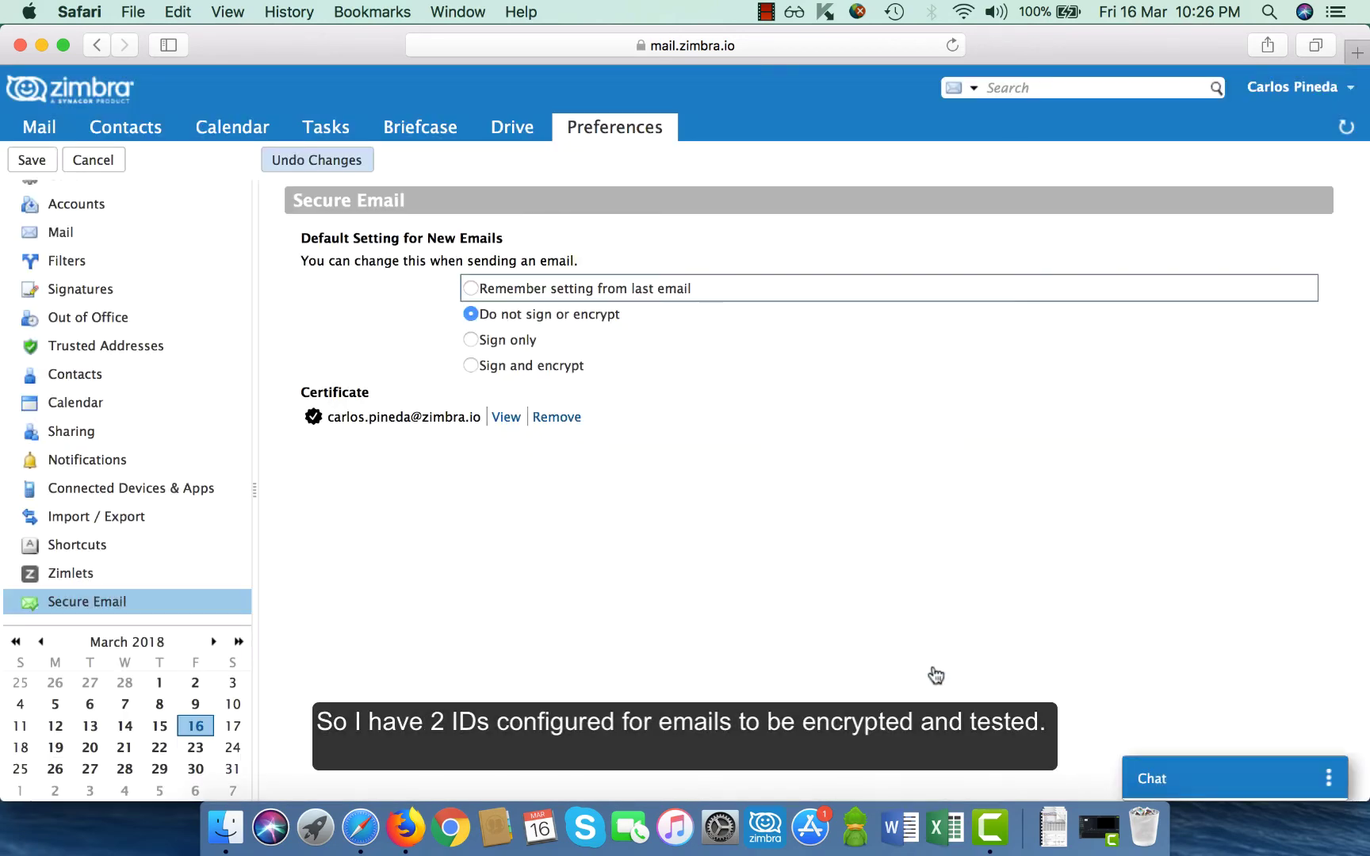
pyautogui.scroll(2, 84, 285)
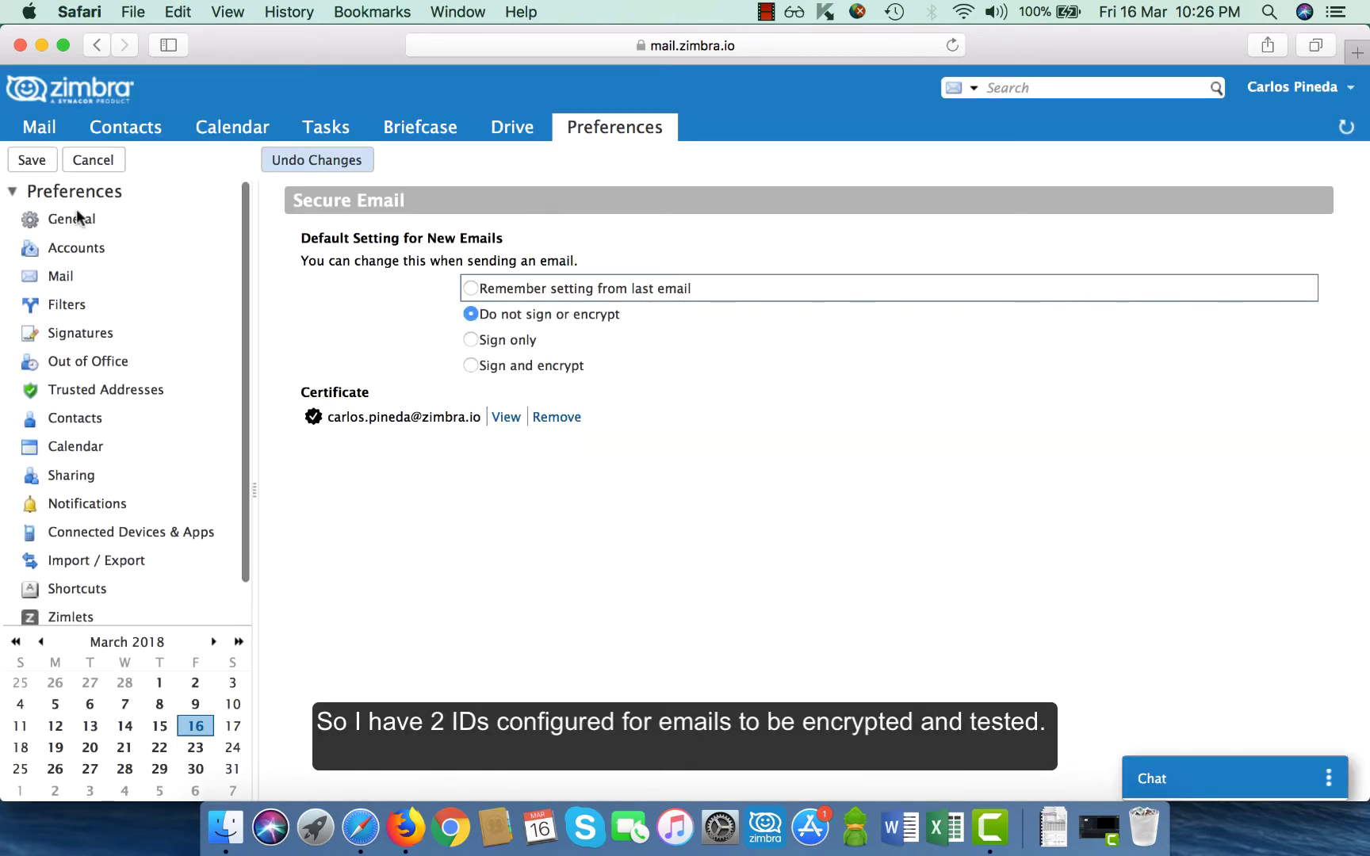
pyautogui.click(14, 133)
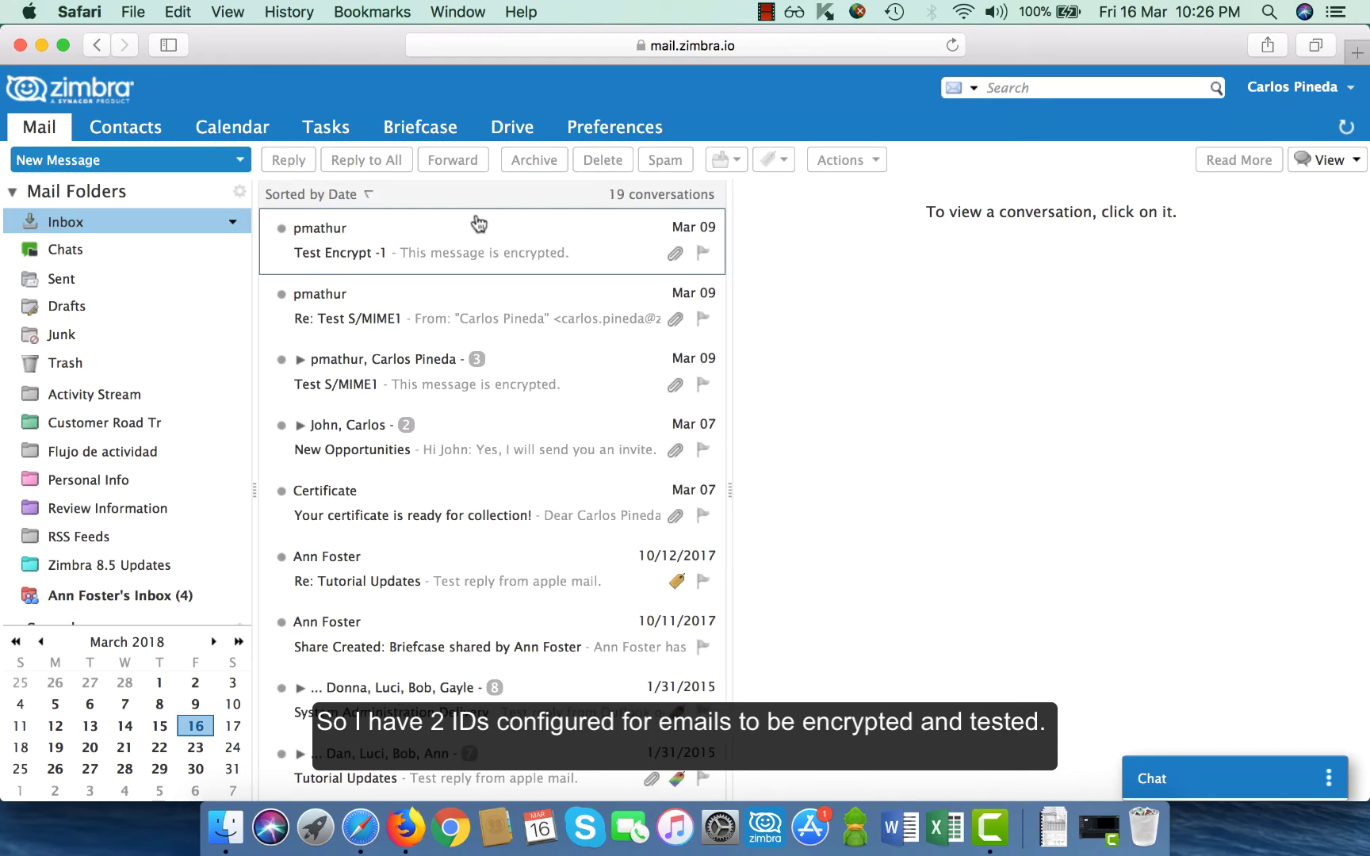
# Compose a message to the contact with subject 'Opportunity Discussion' and the pasted body text.
pyautogui.press('super+Tab')
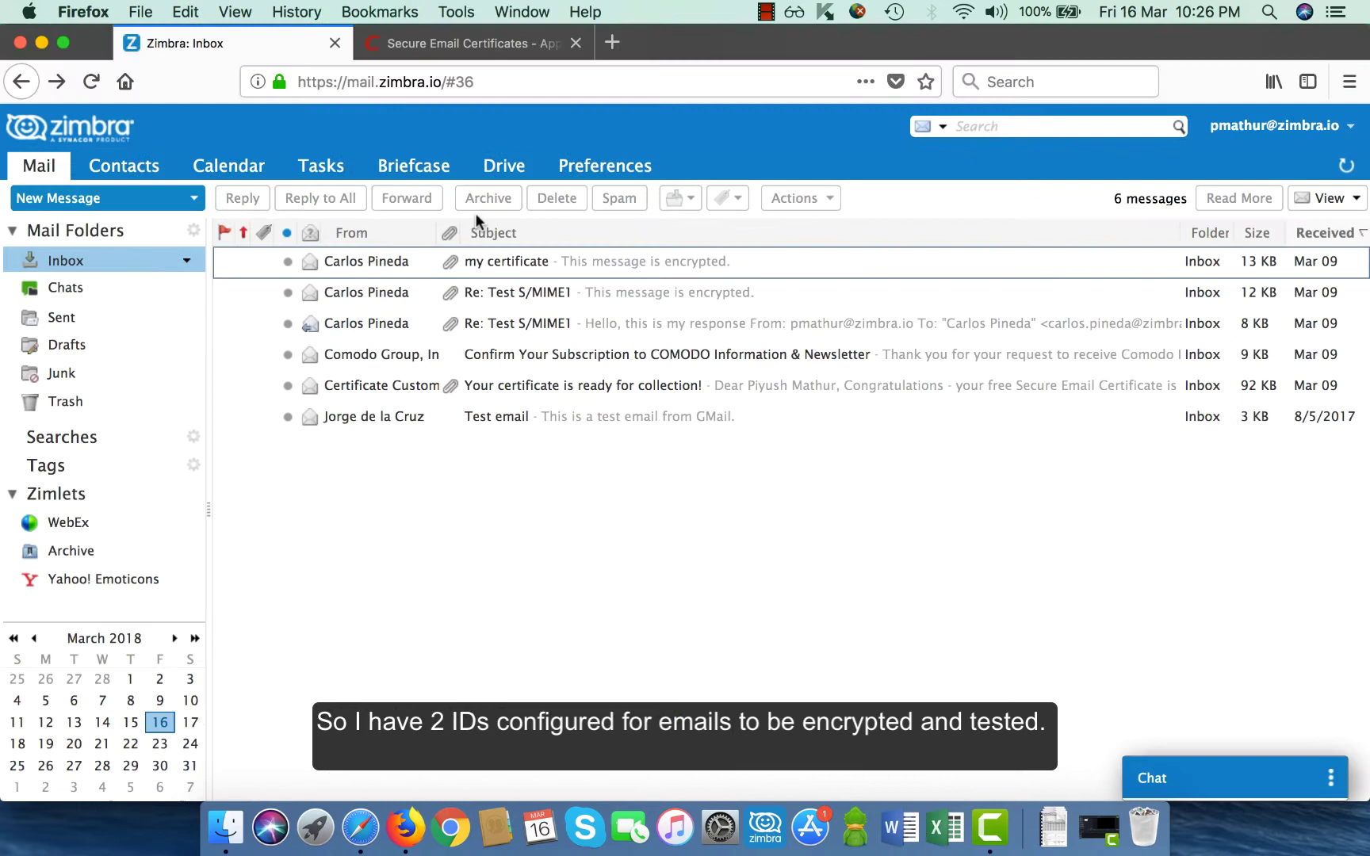
pyautogui.click(80, 203)
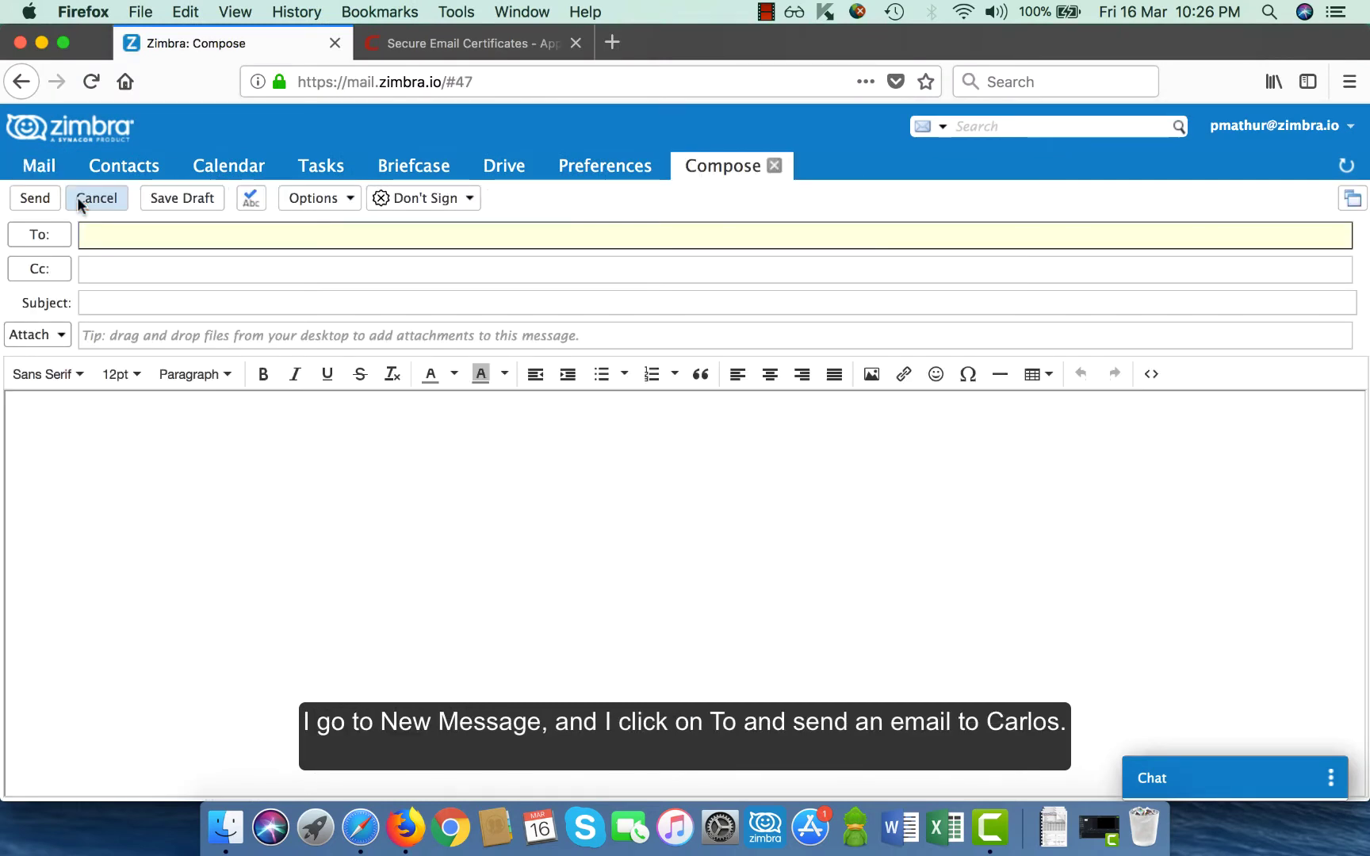
pyautogui.write('carlo')
pyautogui.press('Return')
pyautogui.press('Tab')
pyautogui.press('Tab')
pyautogui.press('Tab')
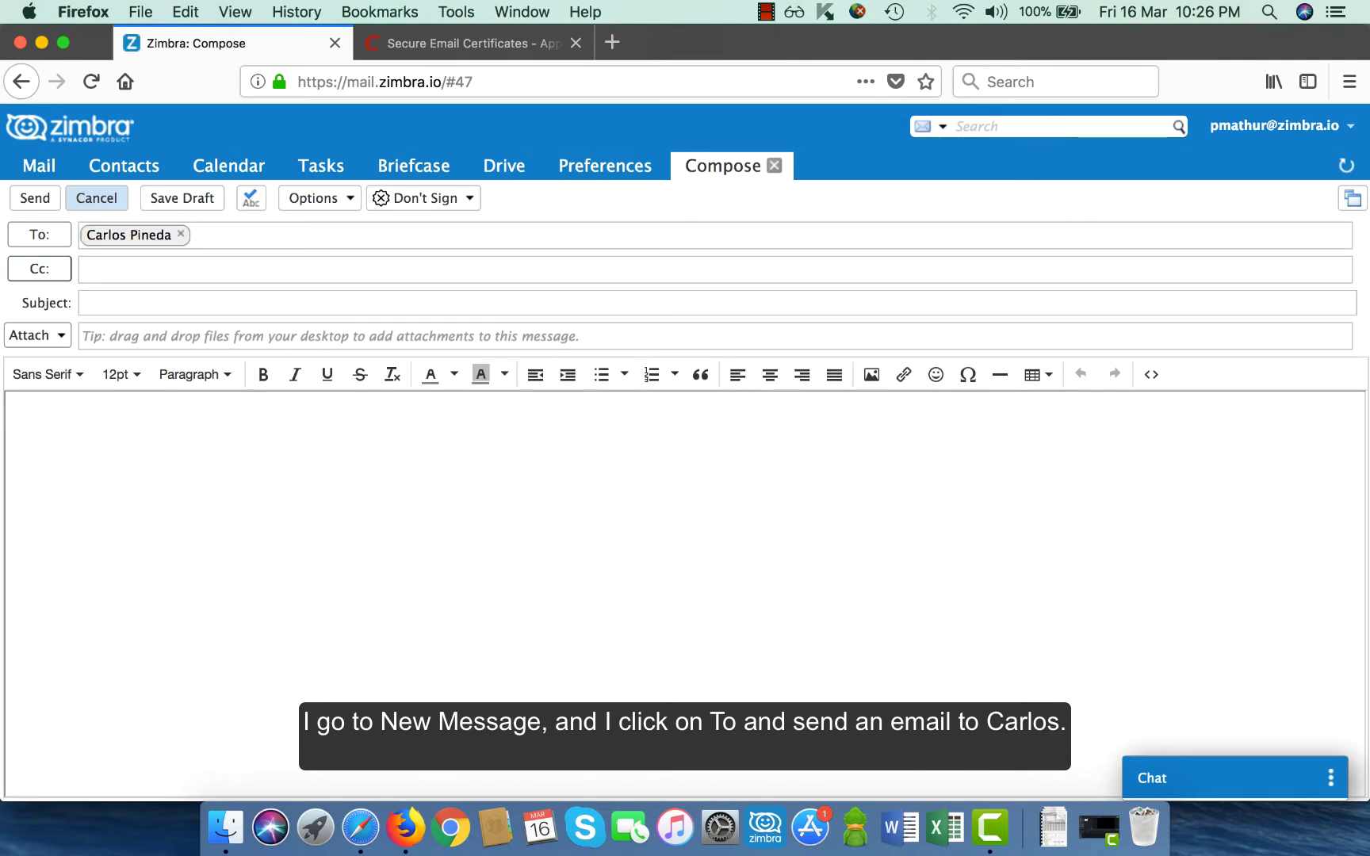
pyautogui.write('O')
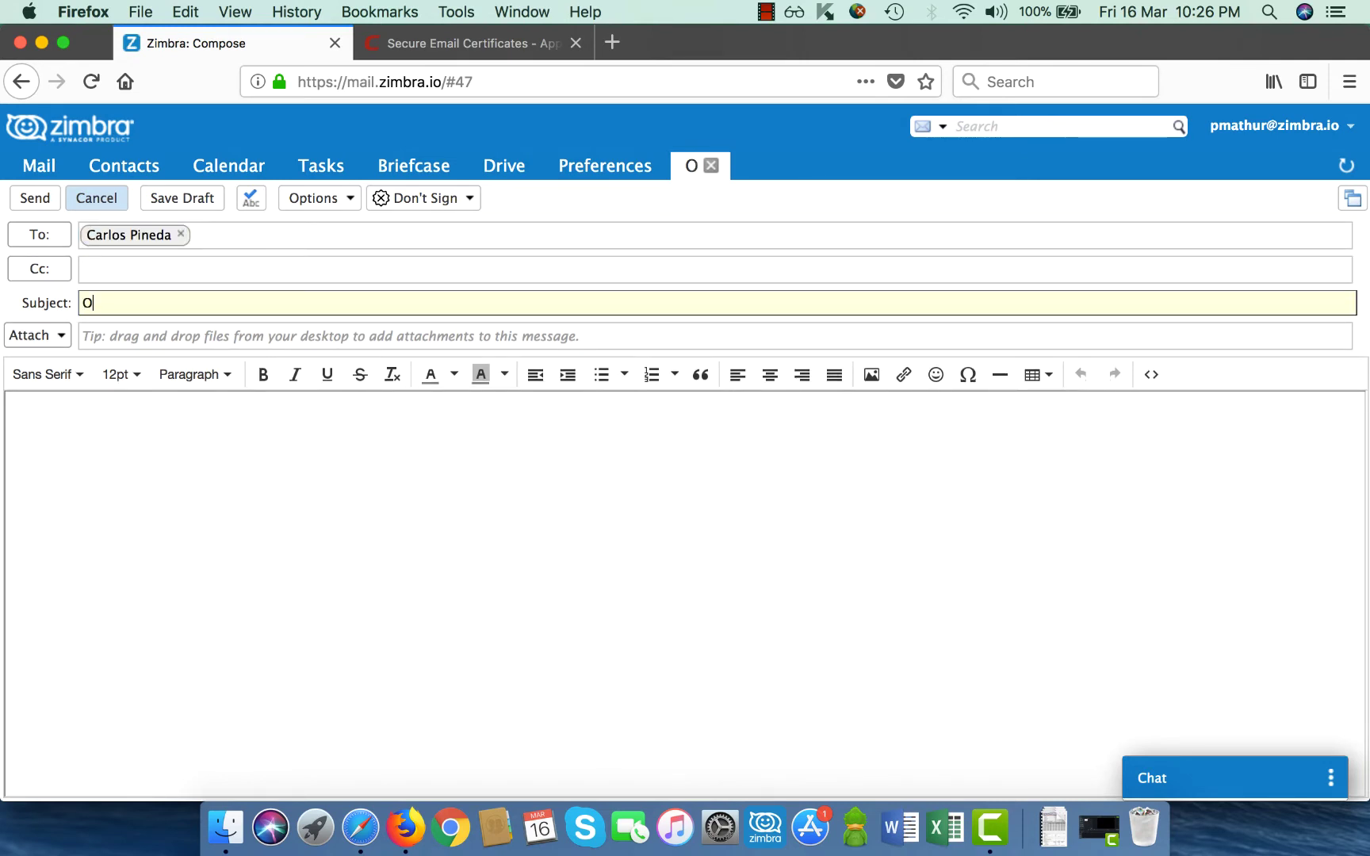
pyautogui.write('pportu')
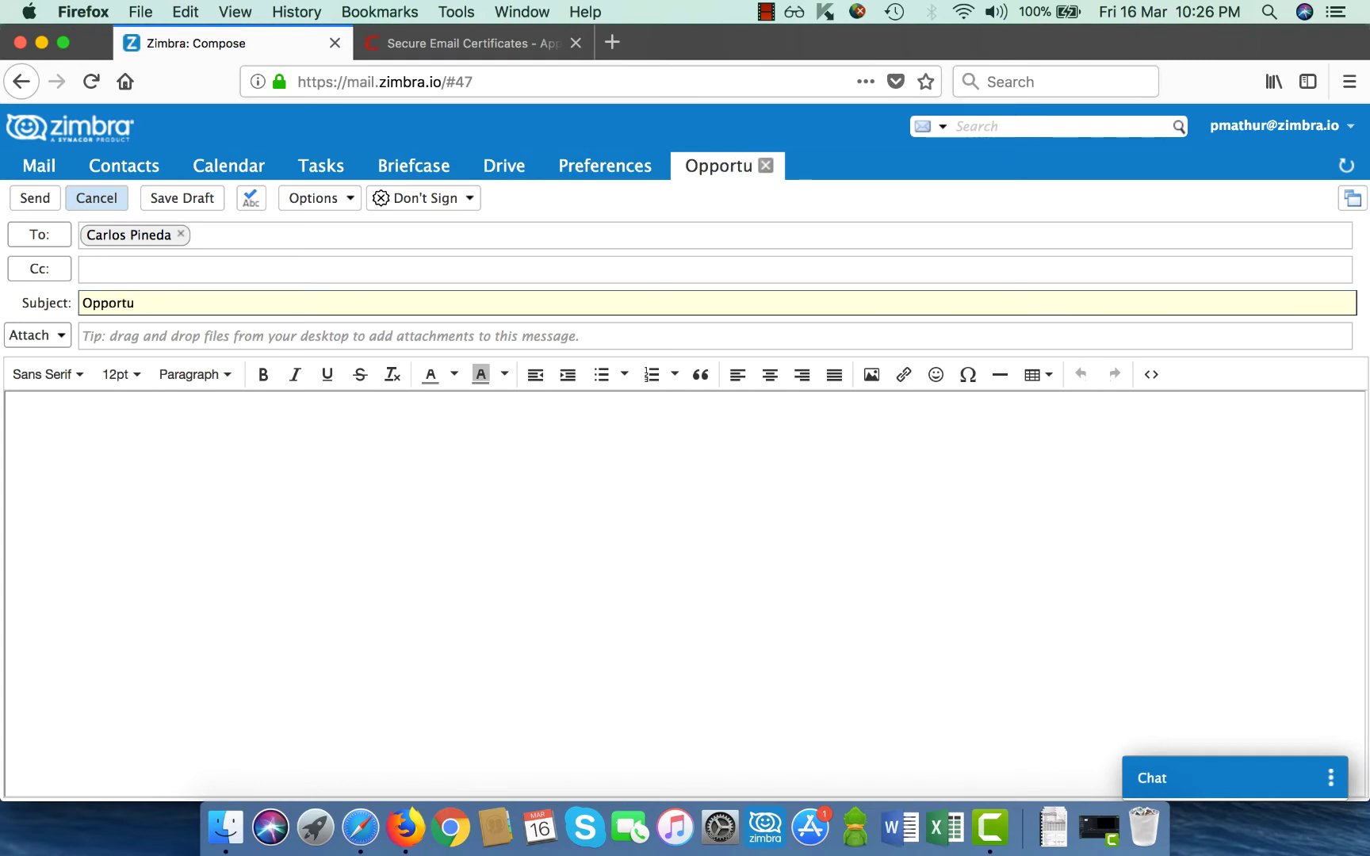
pyautogui.write('nity Disc')
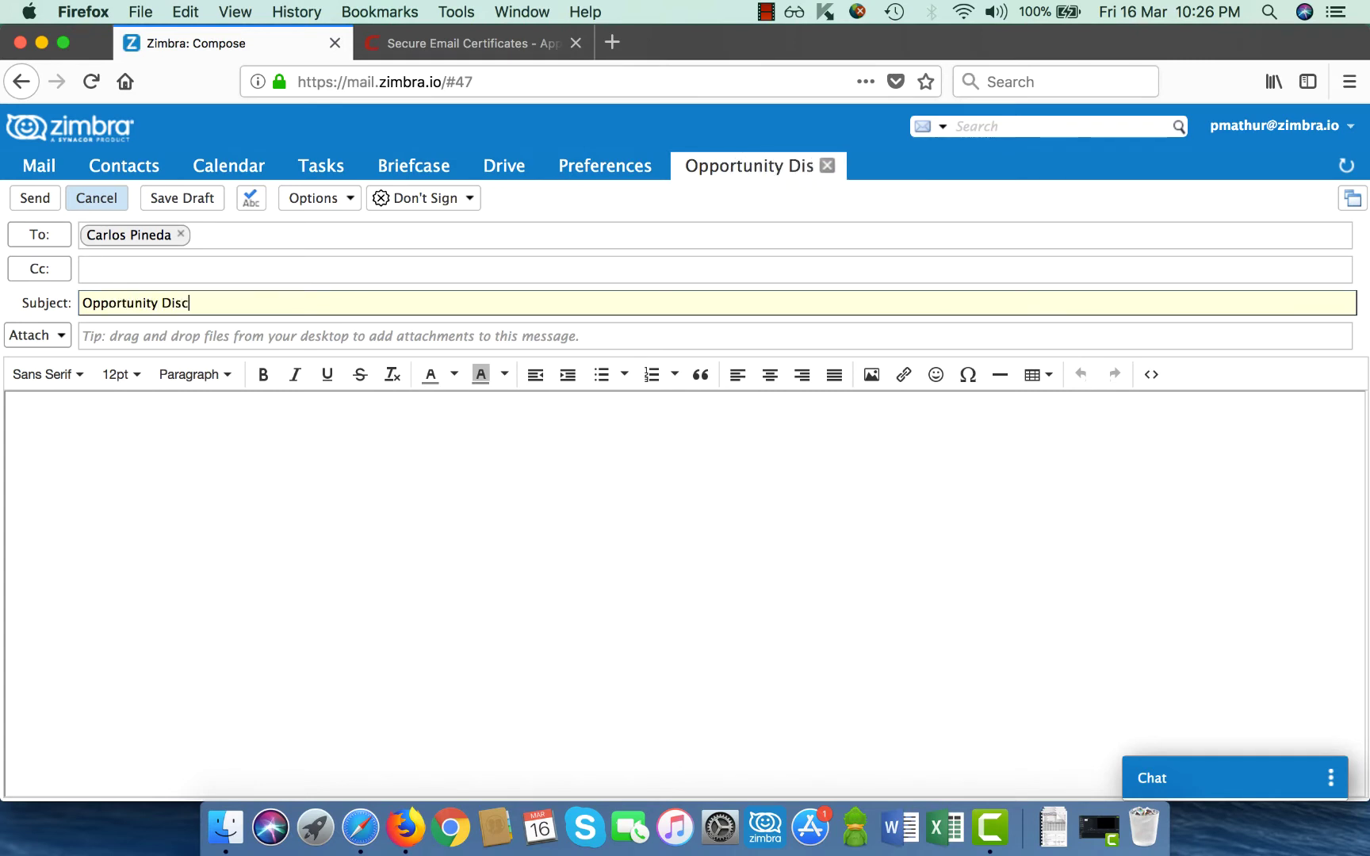
pyautogui.write('ussion')
pyautogui.press('Tab')
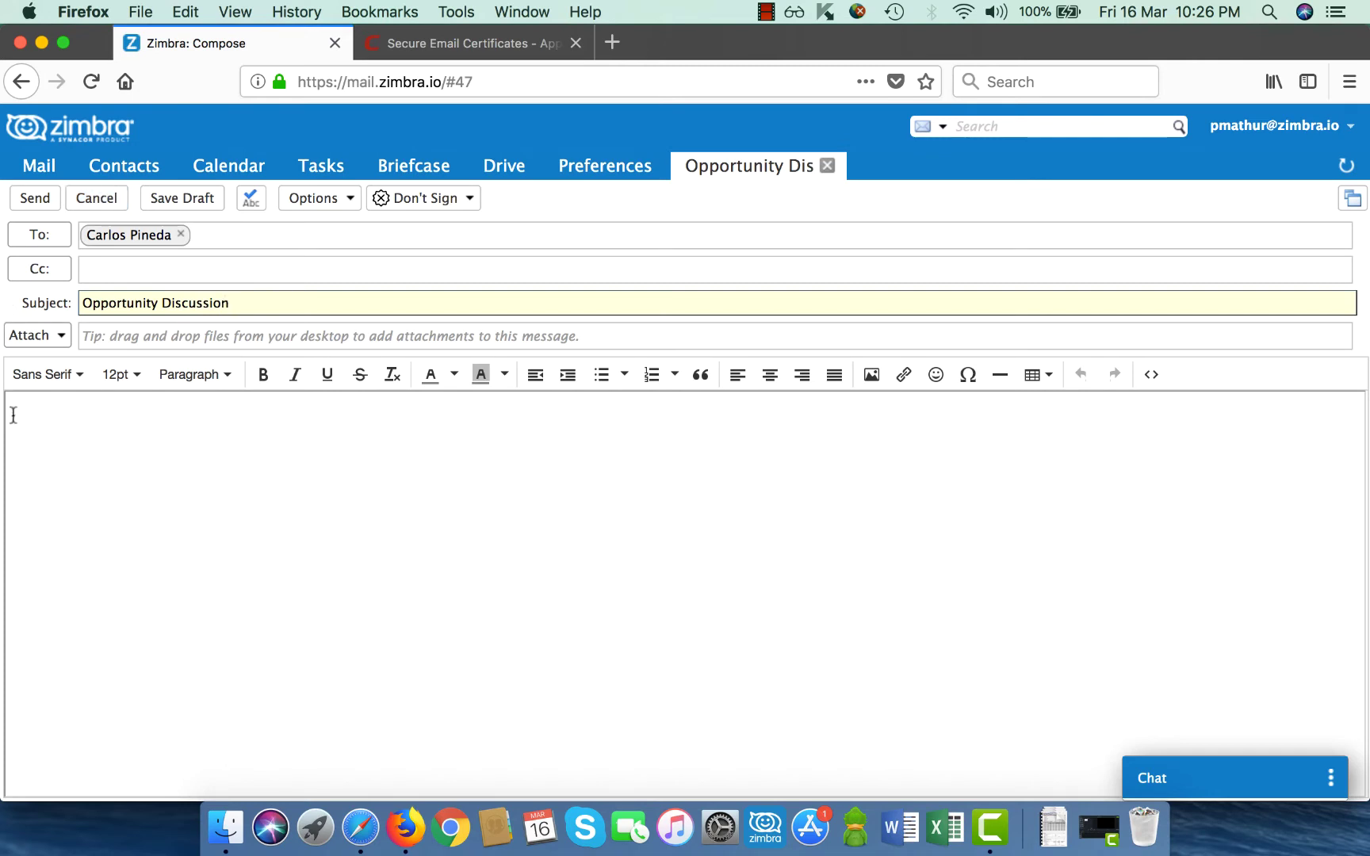
pyautogui.write('Hi Carlos  We have an opportunity in your region & I will call you early next week to discuss this in detail  -- Regards Piyush')
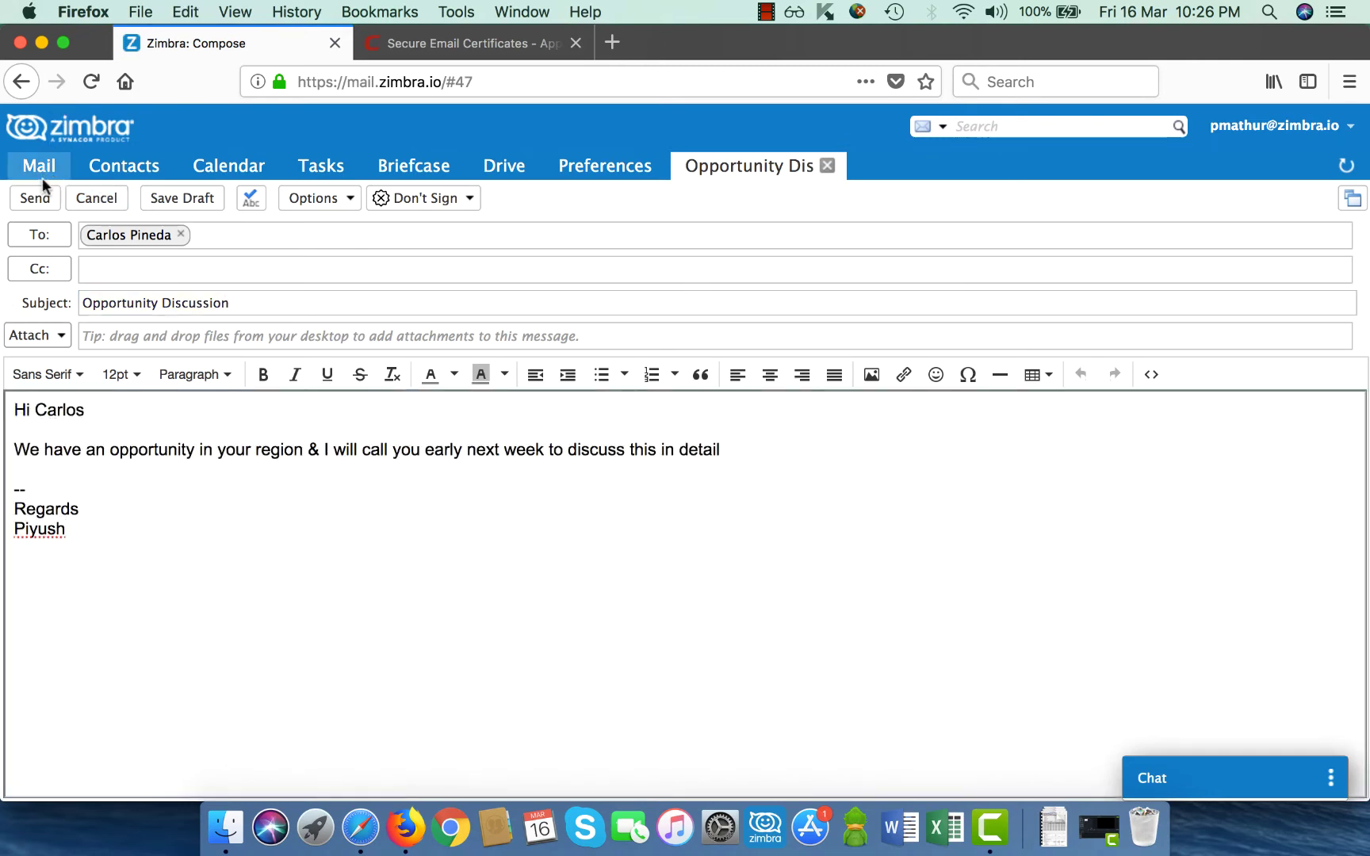
# Set the message to Sign and send it.
pyautogui.click(422, 208)
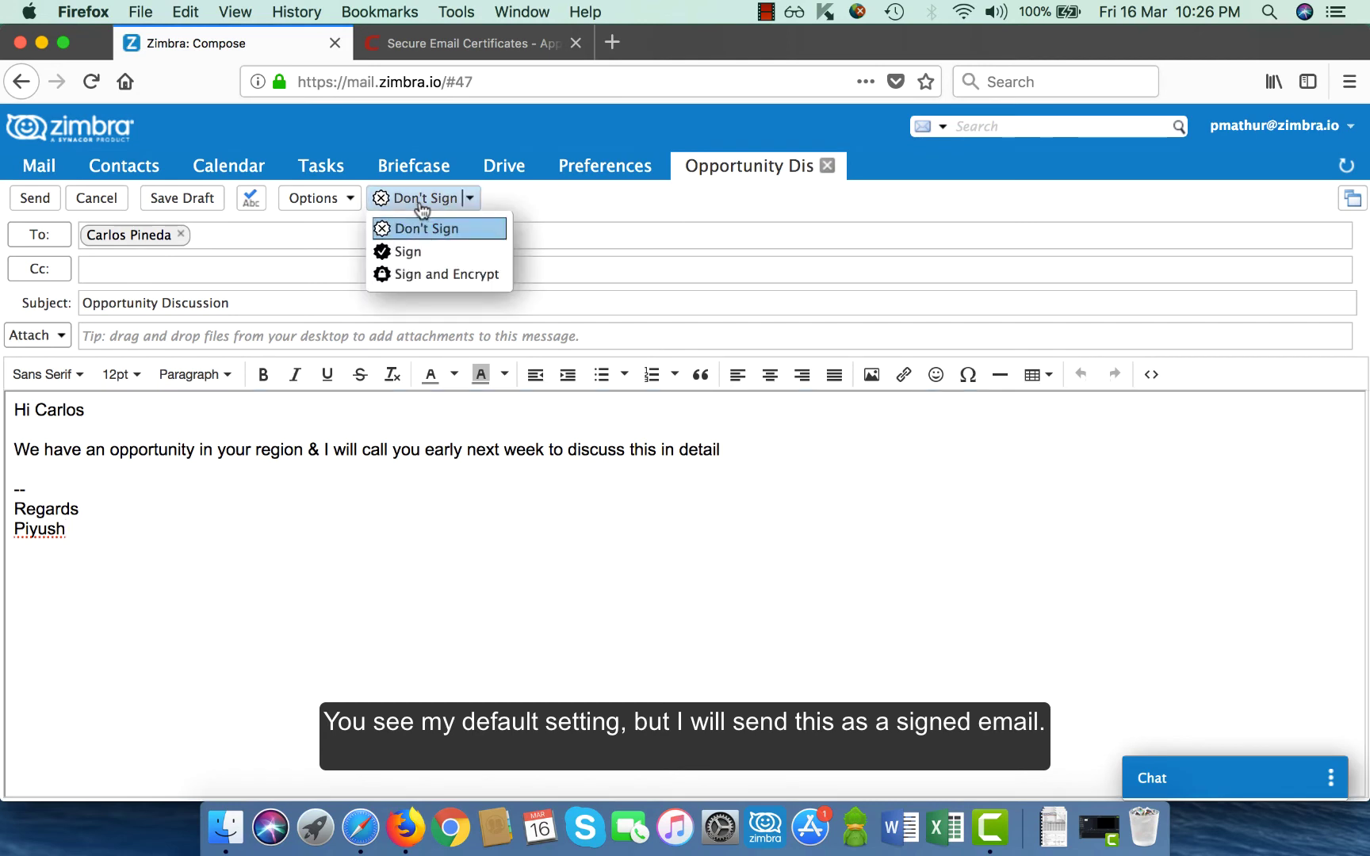
pyautogui.click(421, 252)
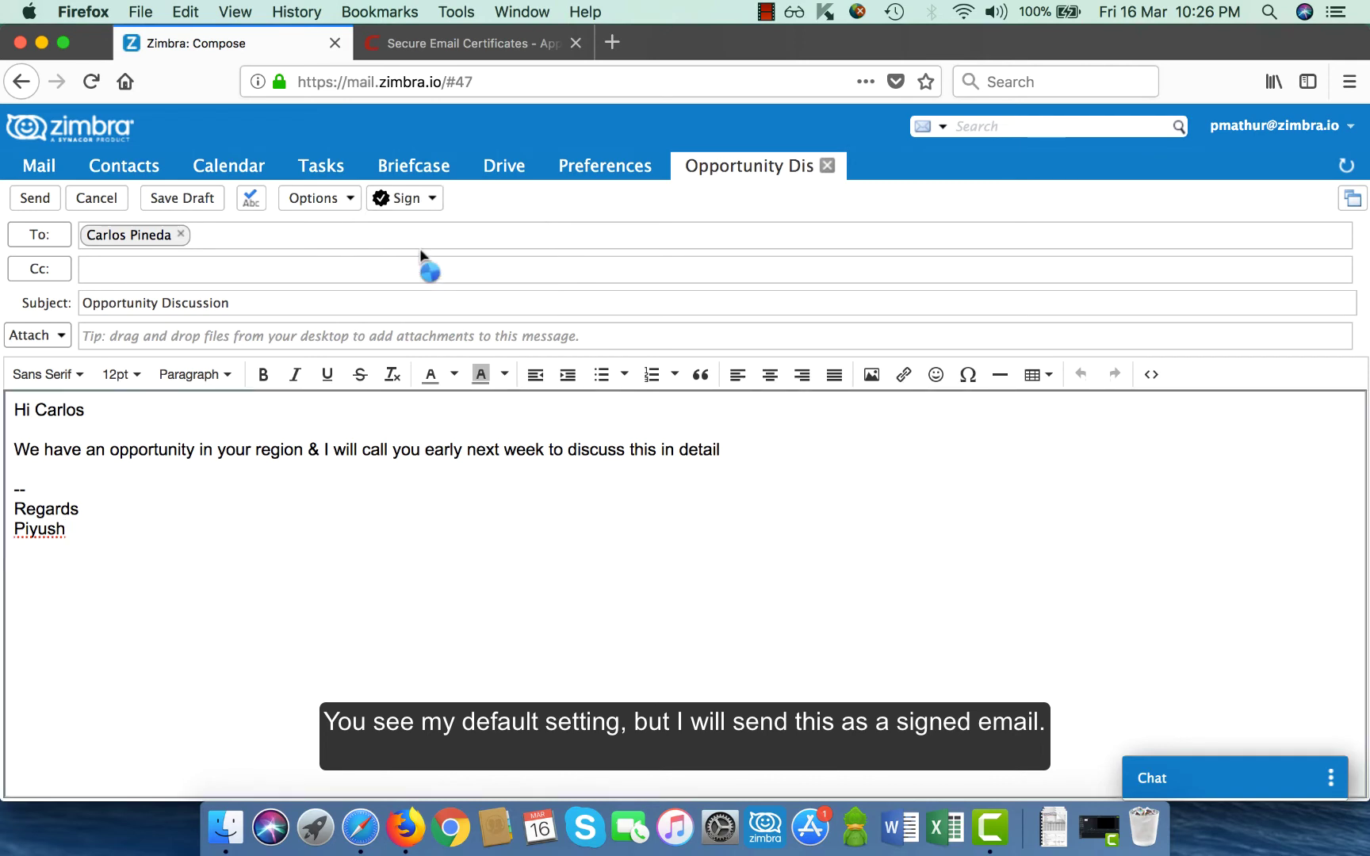
pyautogui.click(25, 202)
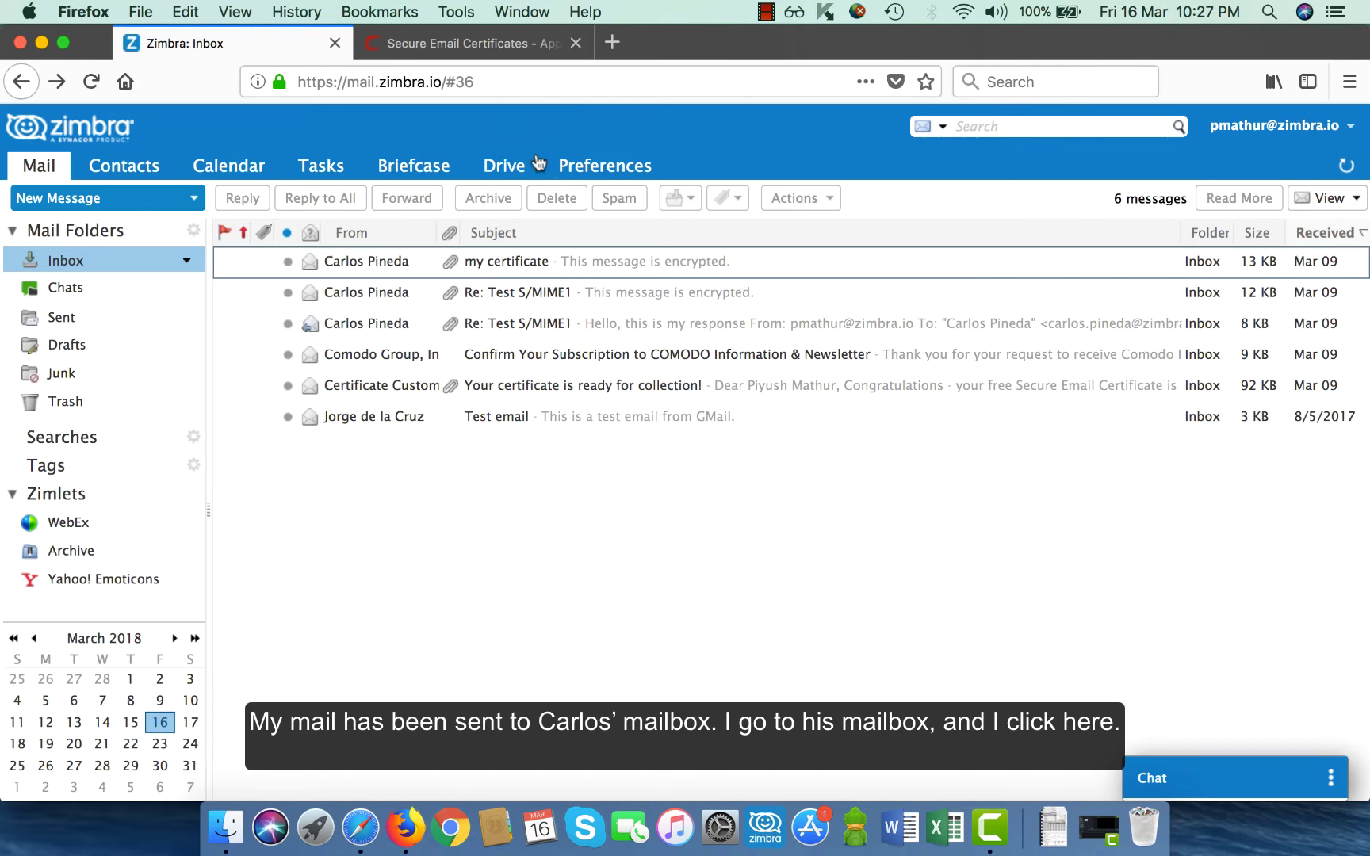
# Open the signed Opportunity Discussion message in the recipient's mailbox, view the signing certificate, then return to the sender.
pyautogui.click(360, 829)
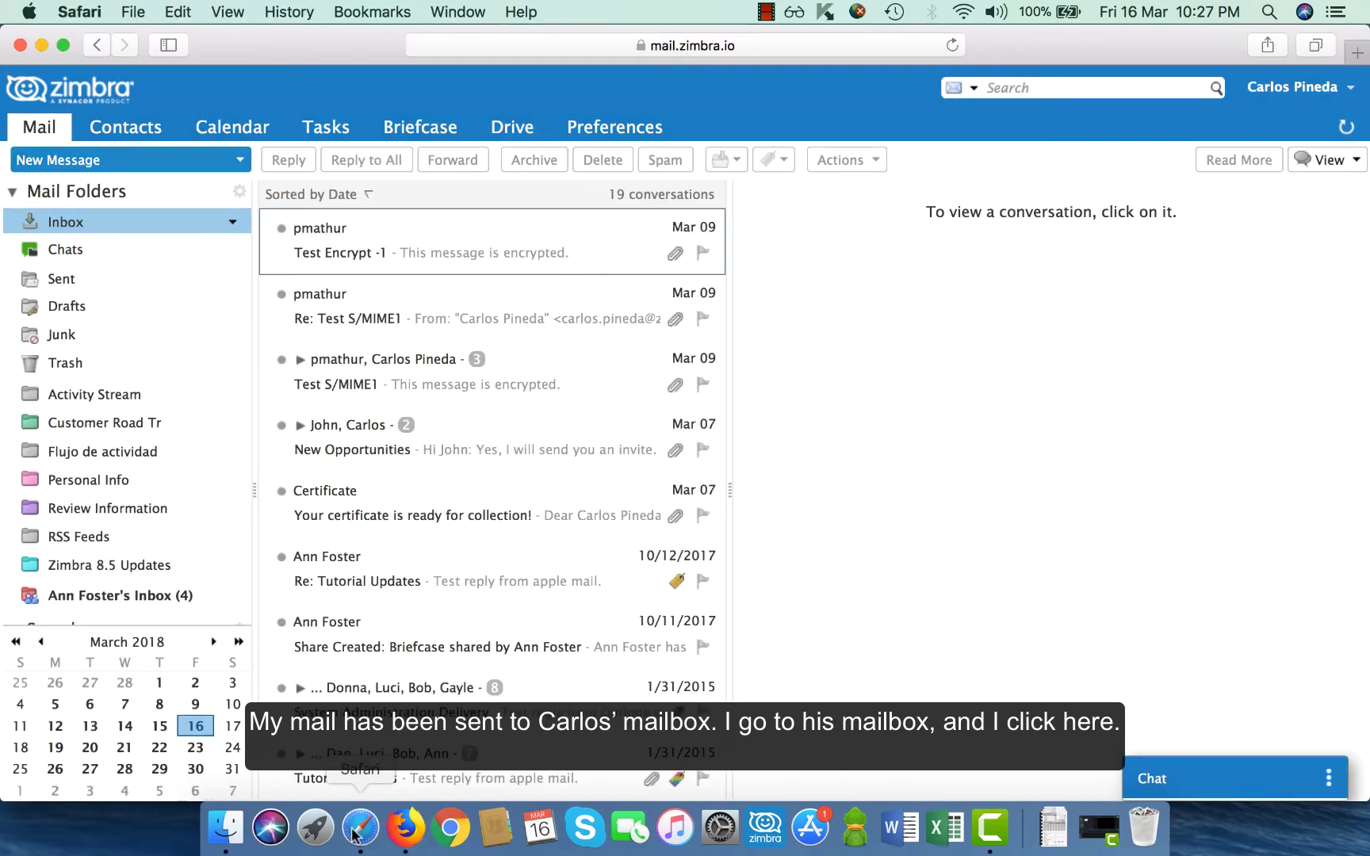
pyautogui.click(406, 258)
pyautogui.doubleClick(404, 258)
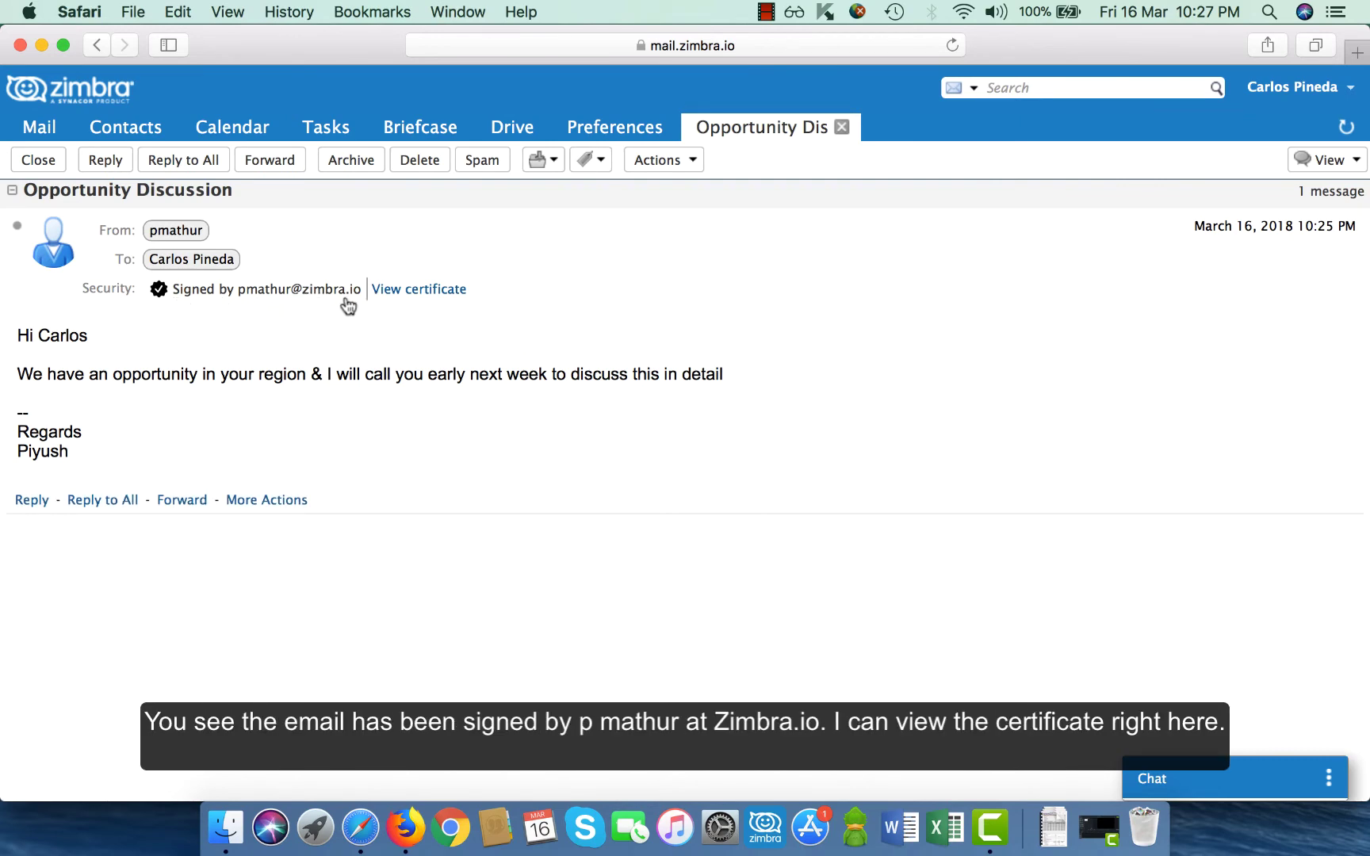
pyautogui.click(397, 290)
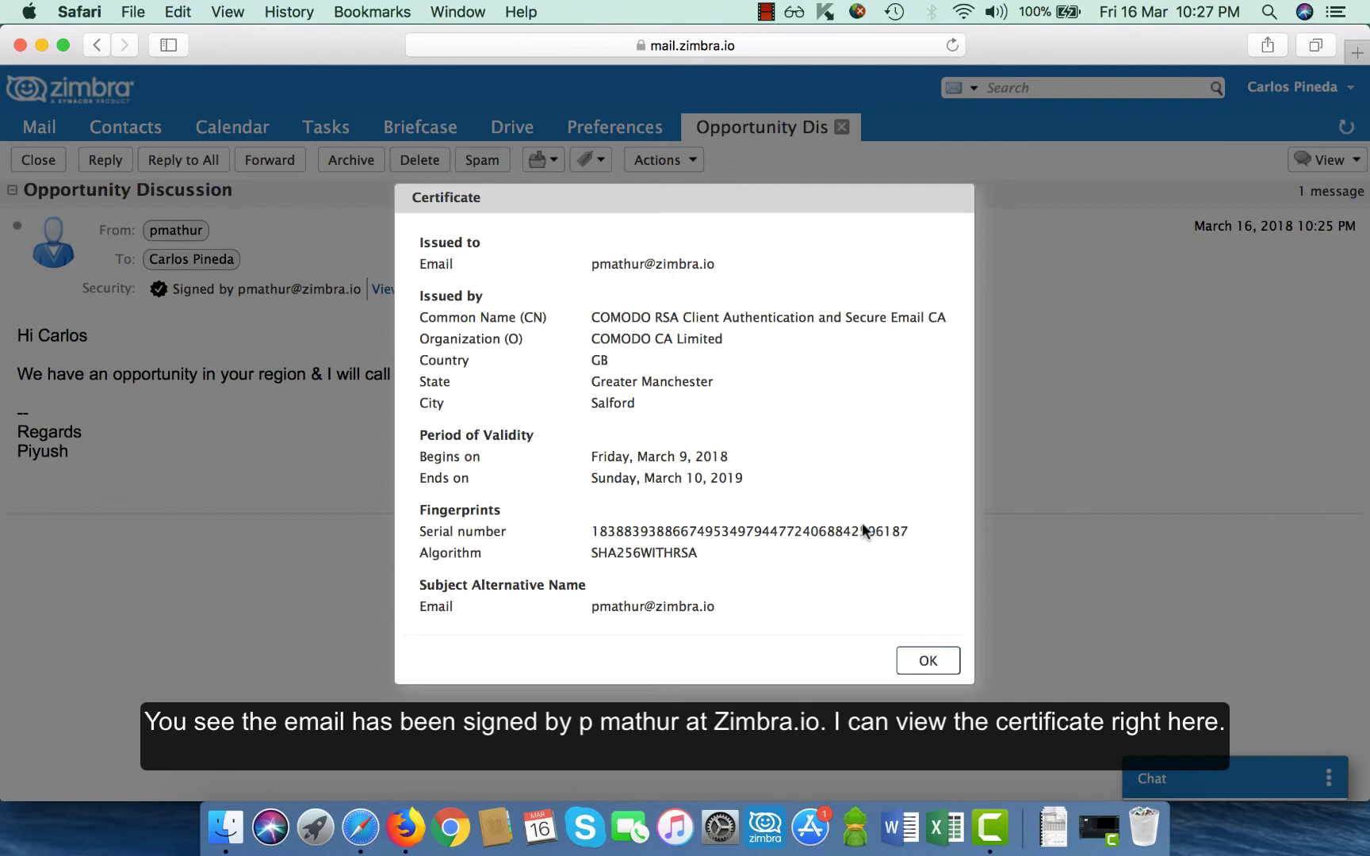
pyautogui.click(924, 661)
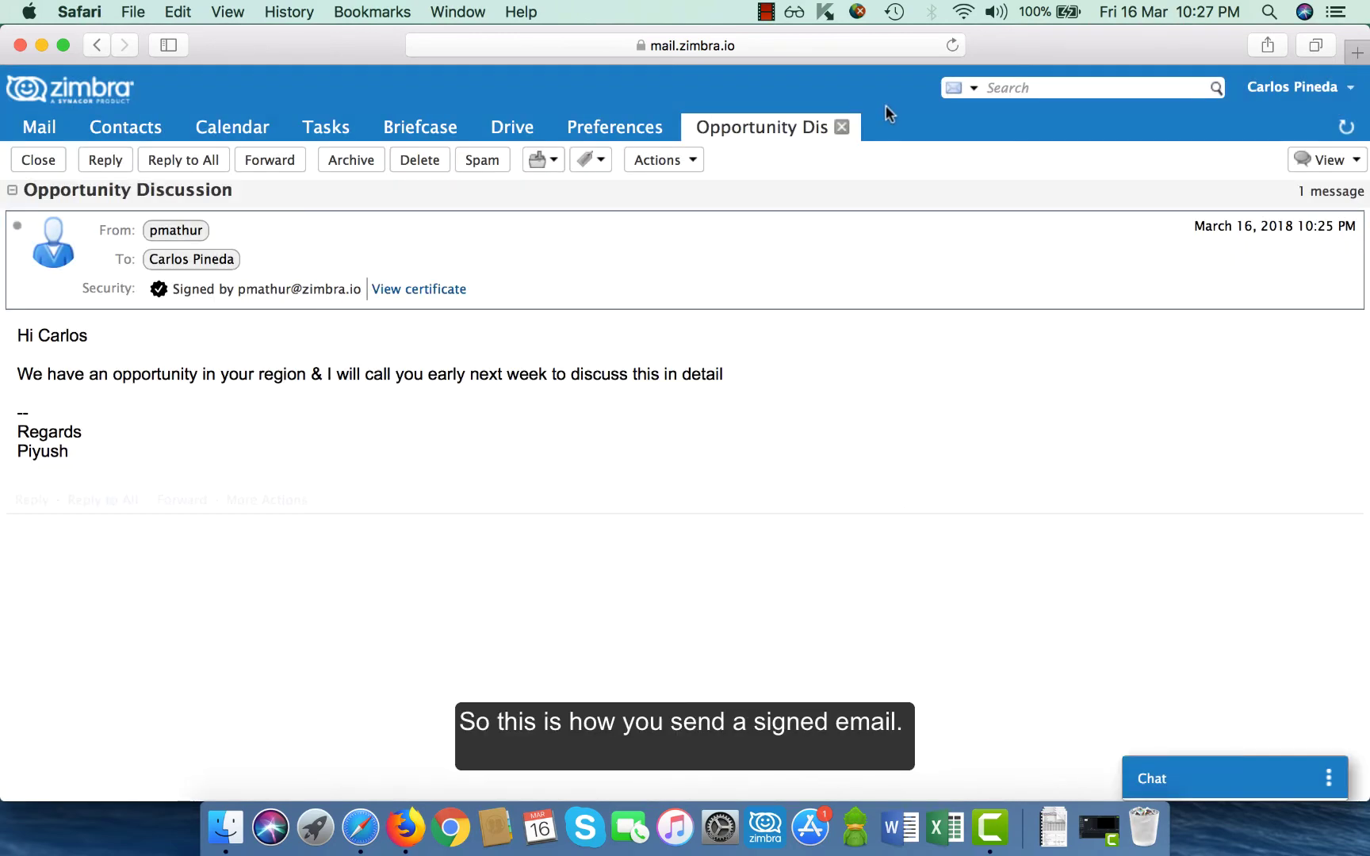
pyautogui.click(842, 127)
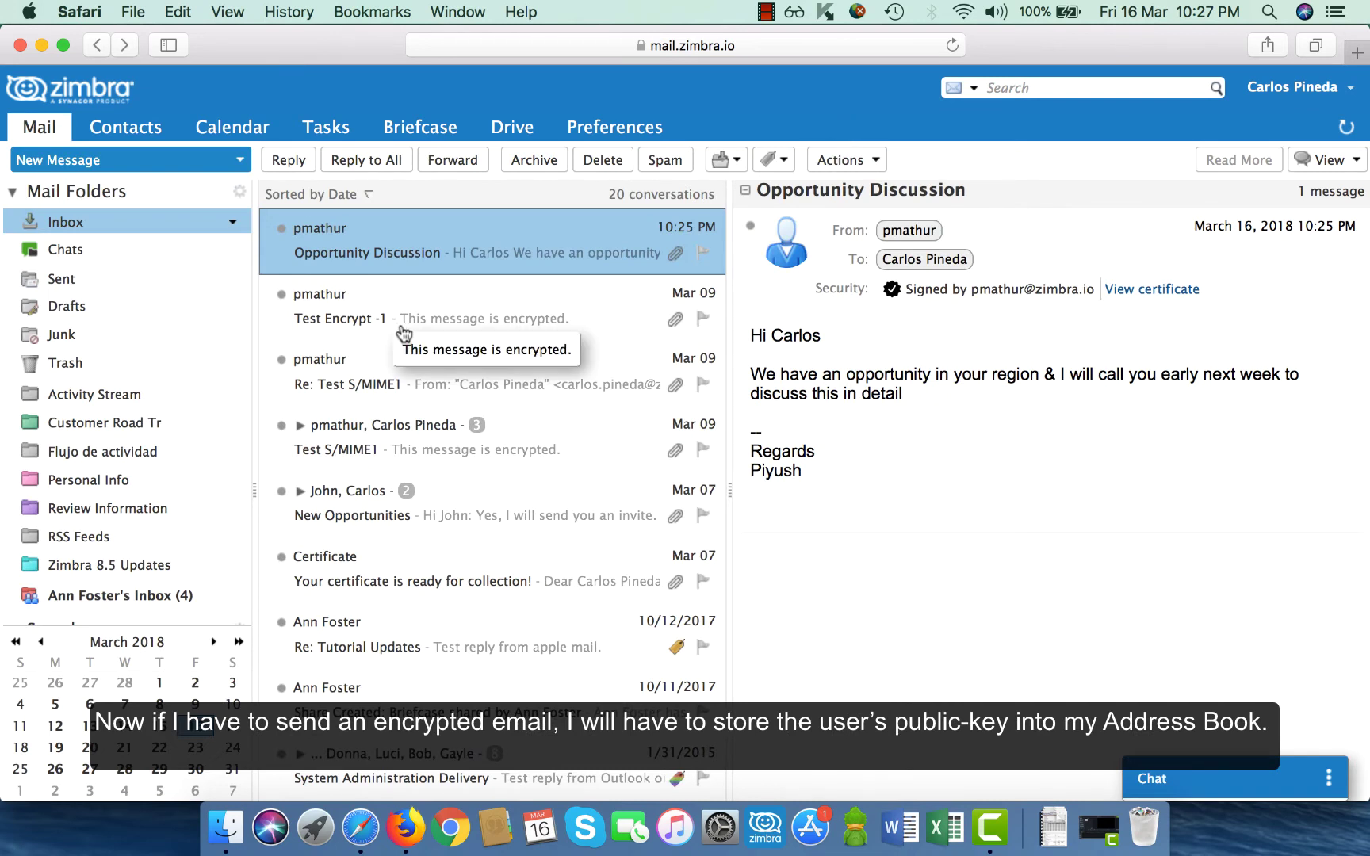
pyautogui.click(402, 829)
# Attach the recipient's .cer file to their Emailed Contacts entry, save it, and return to Mail.
pyautogui.click(144, 162)
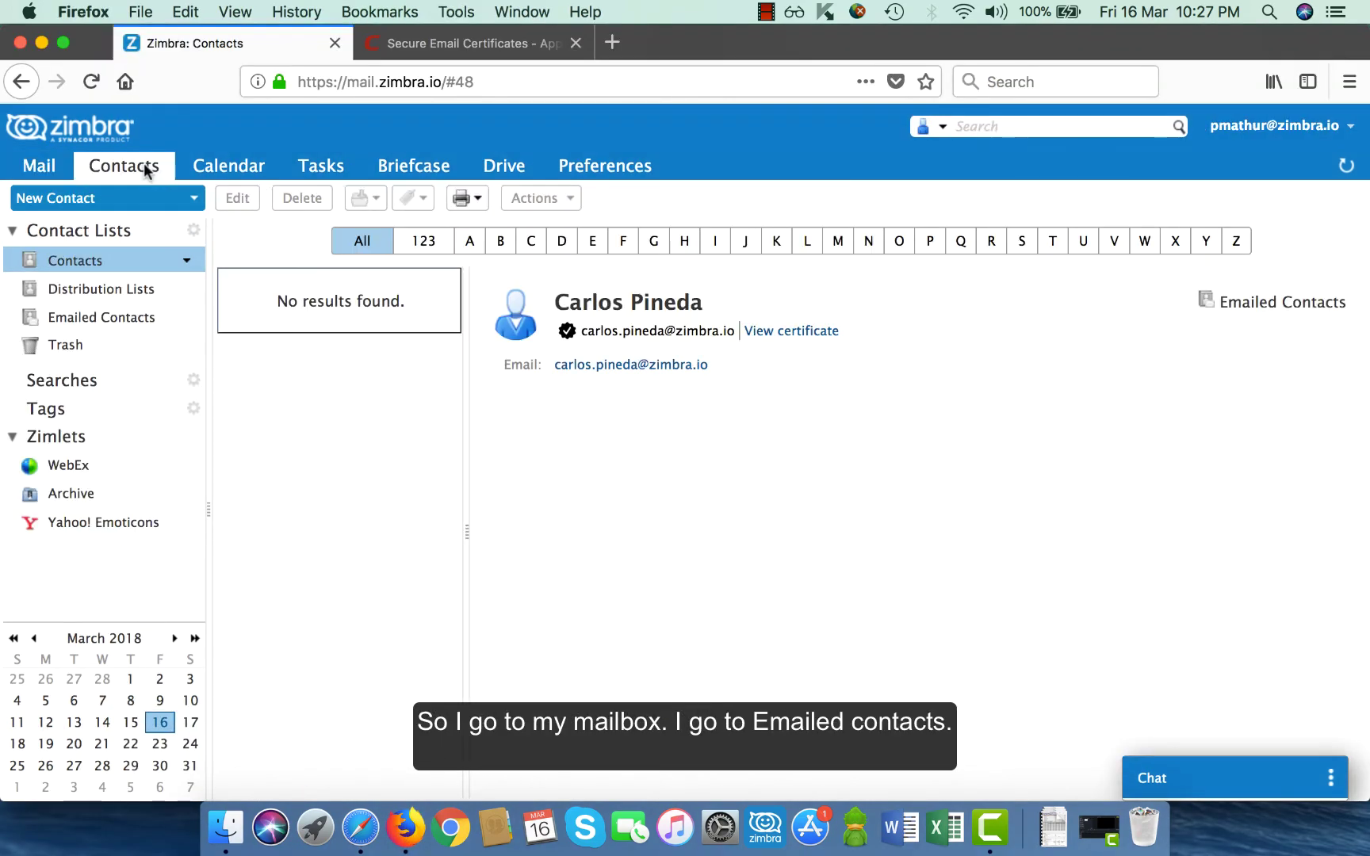
pyautogui.click(111, 319)
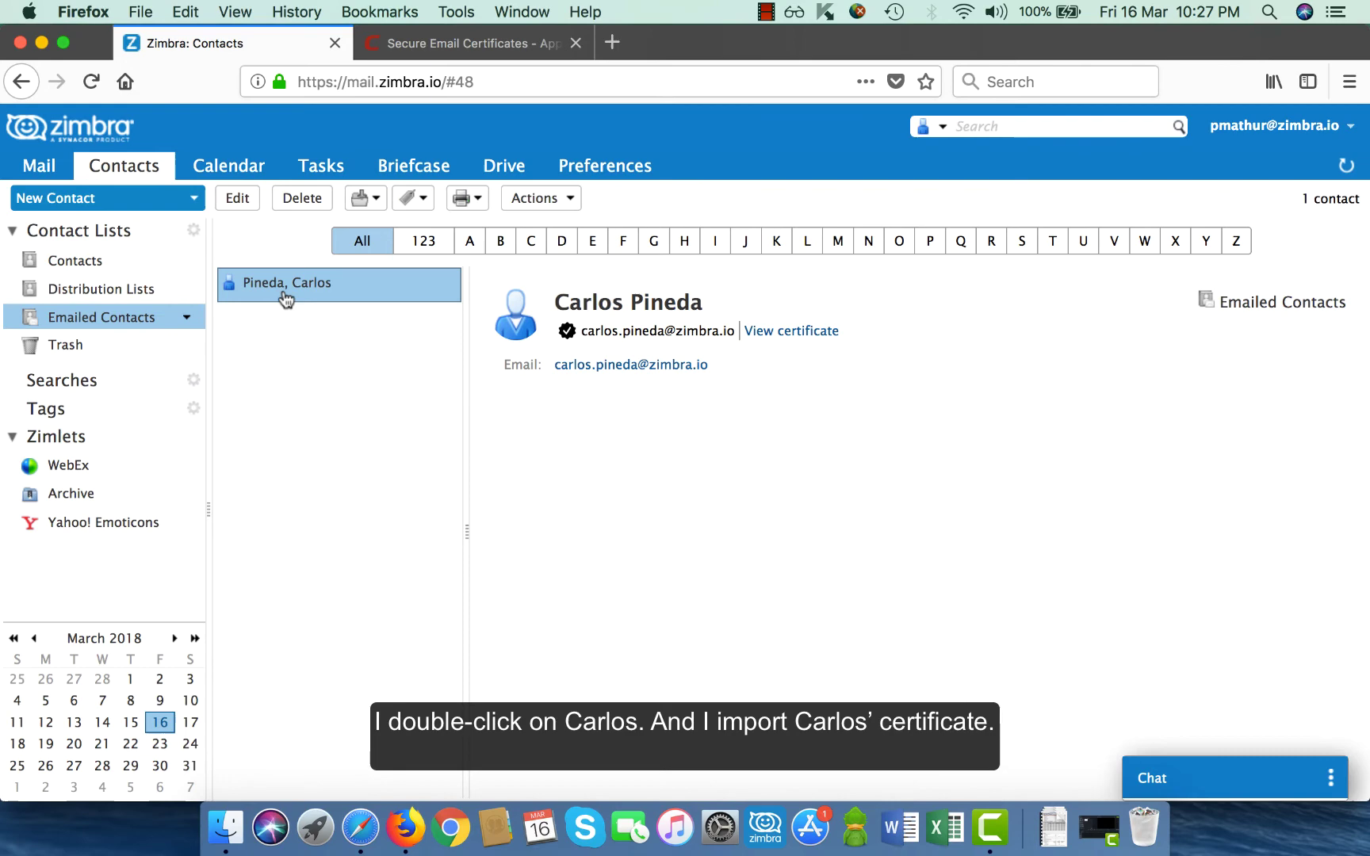
pyautogui.doubleClick(284, 298)
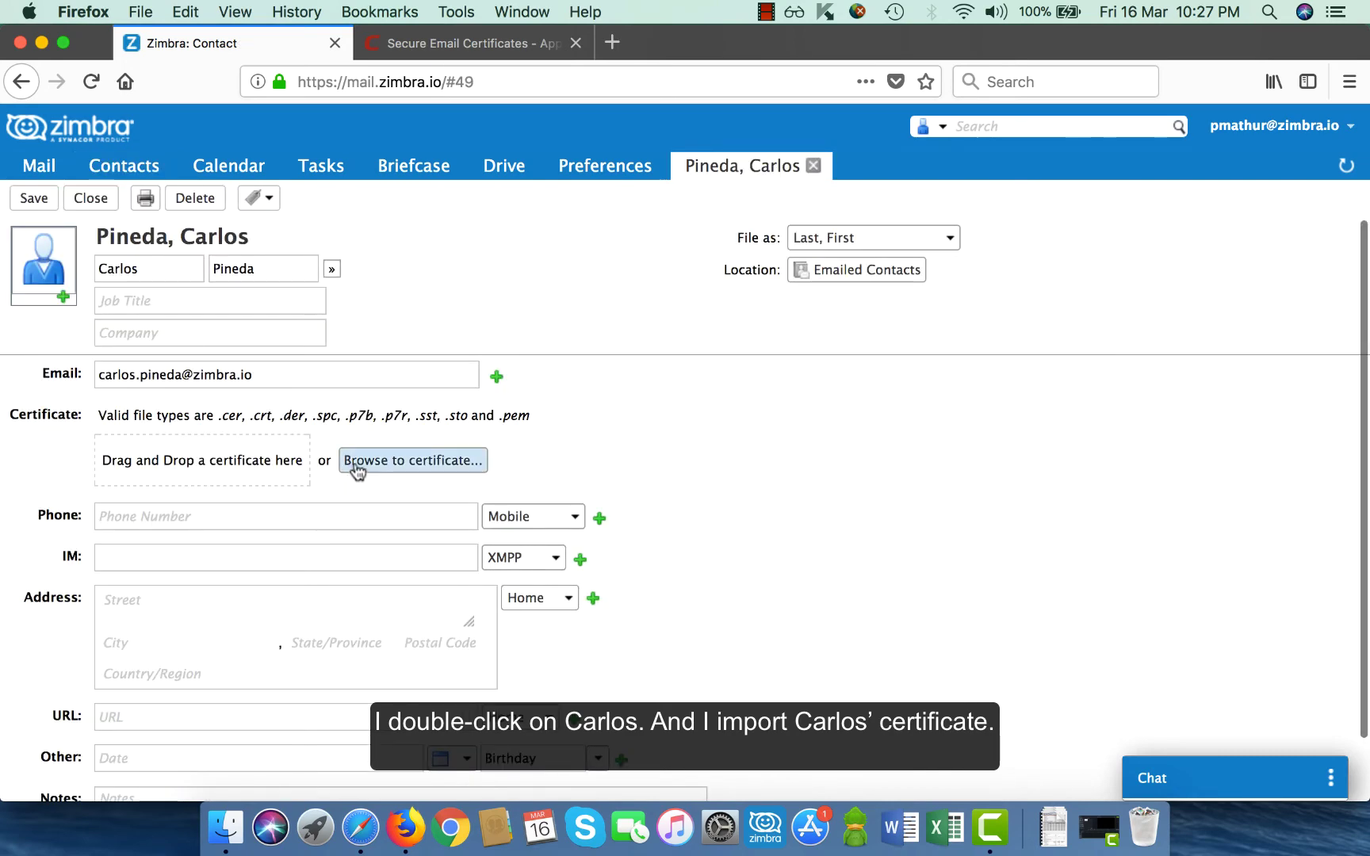
pyautogui.click(356, 468)
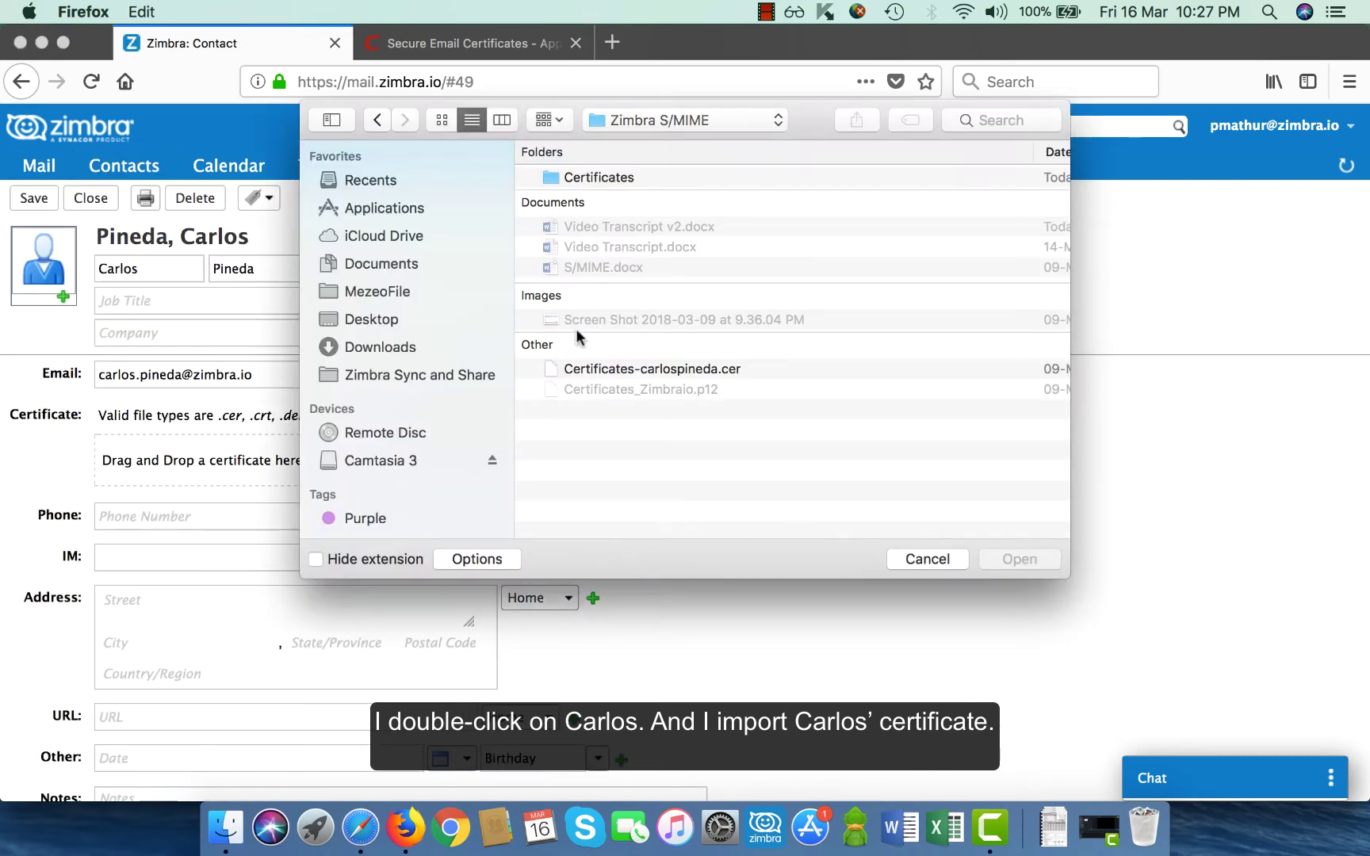
pyautogui.doubleClick(593, 368)
pyautogui.click(33, 198)
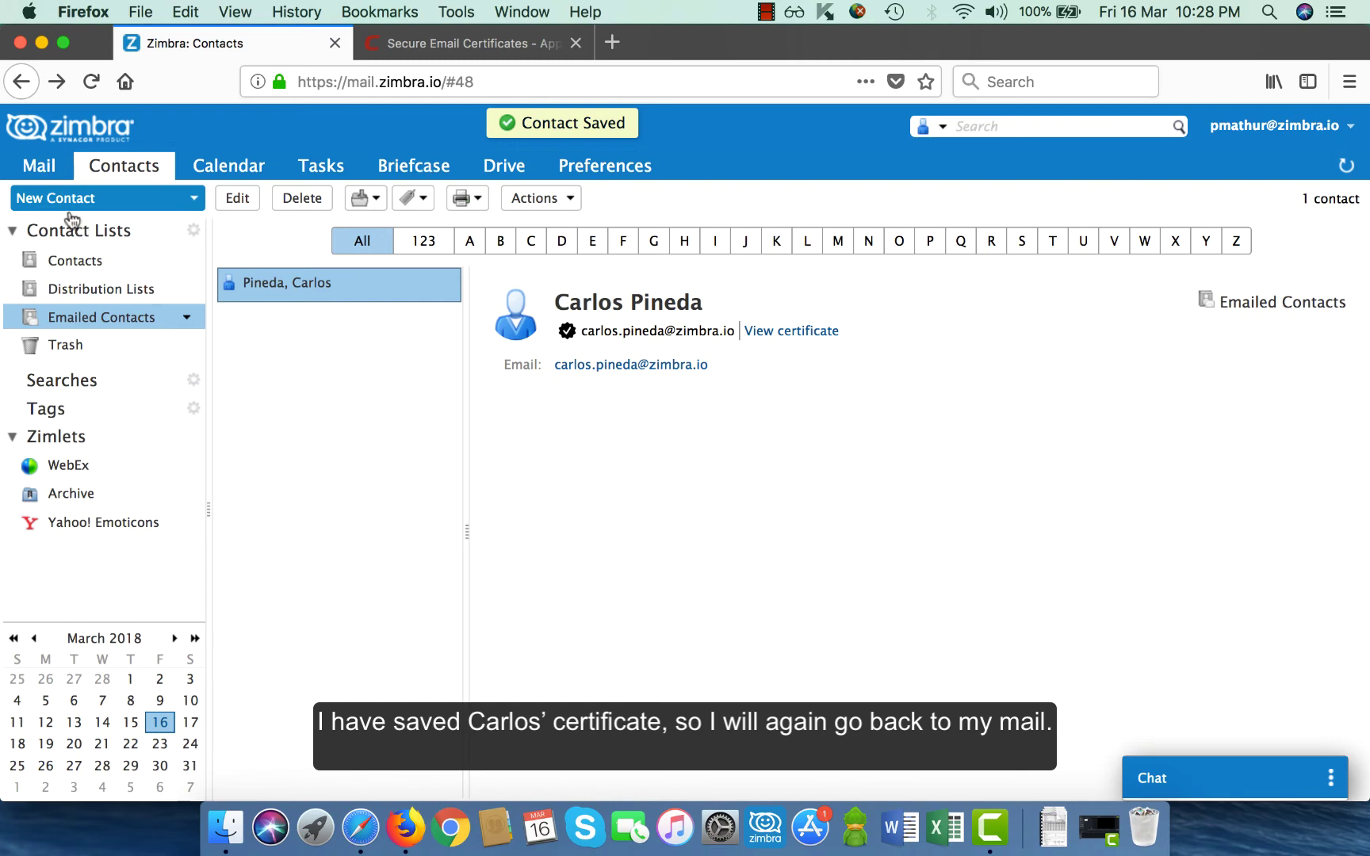
pyautogui.click(33, 168)
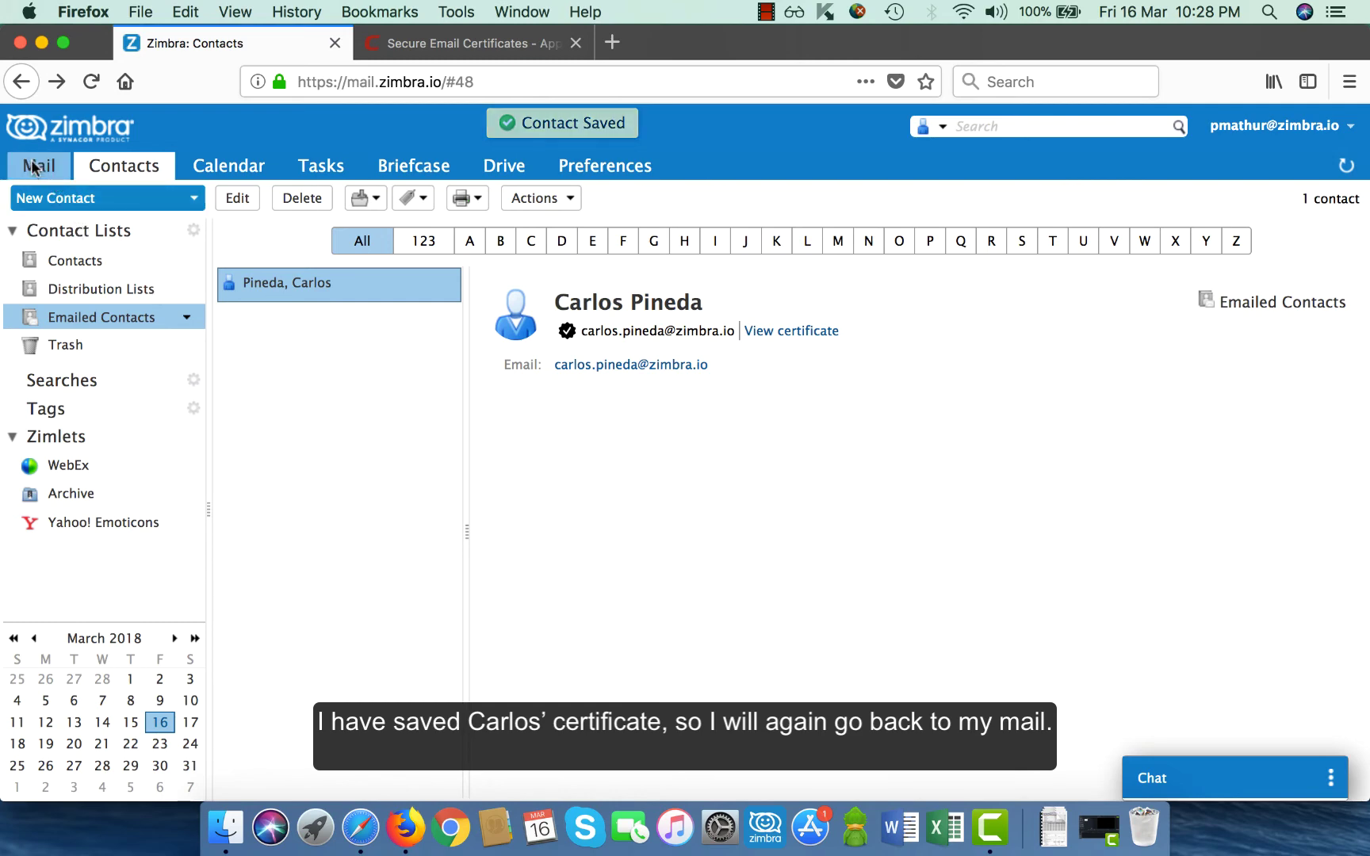
# Compose a new message to the contact with subject 'Opportunity Discussion' and the pasted body.
pyautogui.click(113, 203)
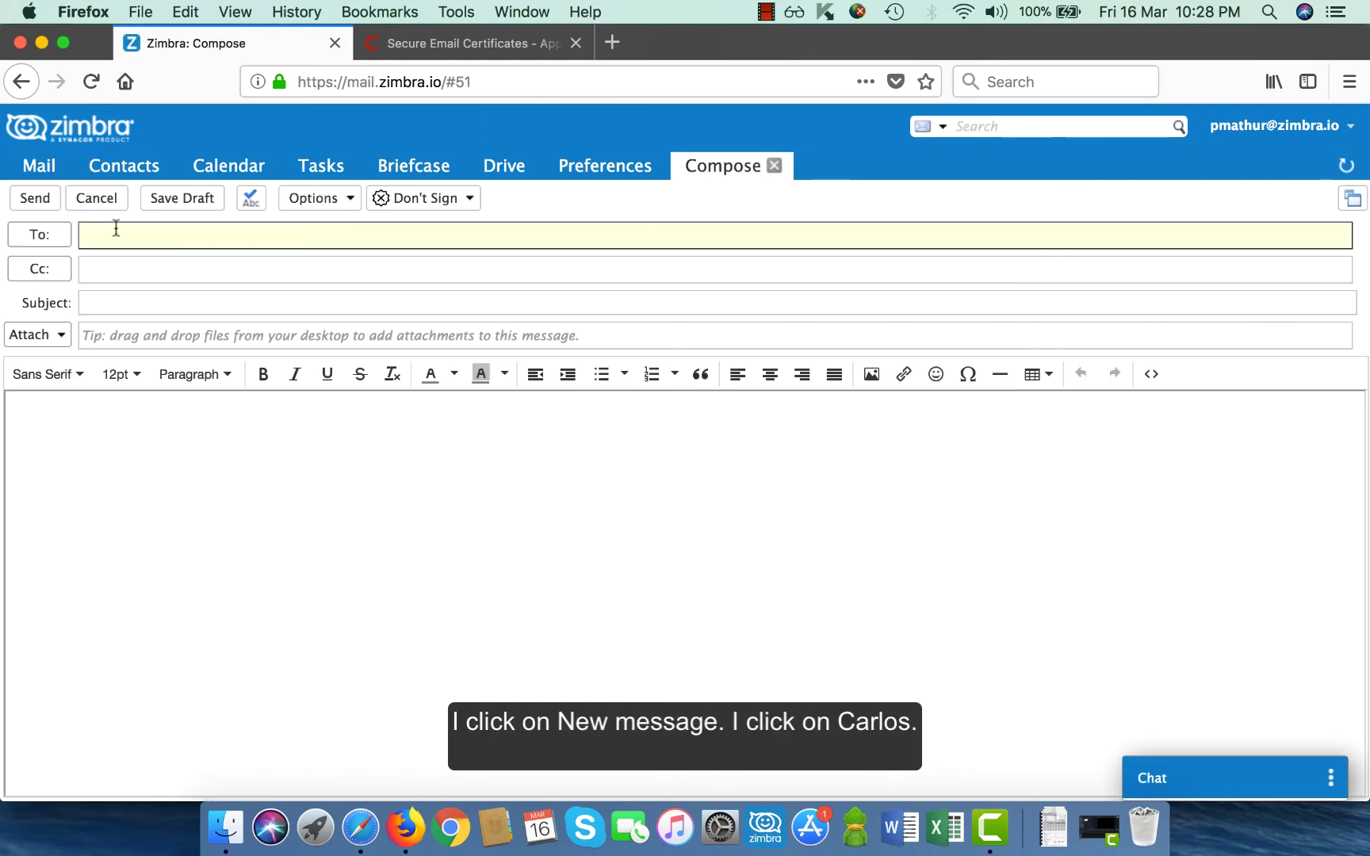
pyautogui.write('carlo')
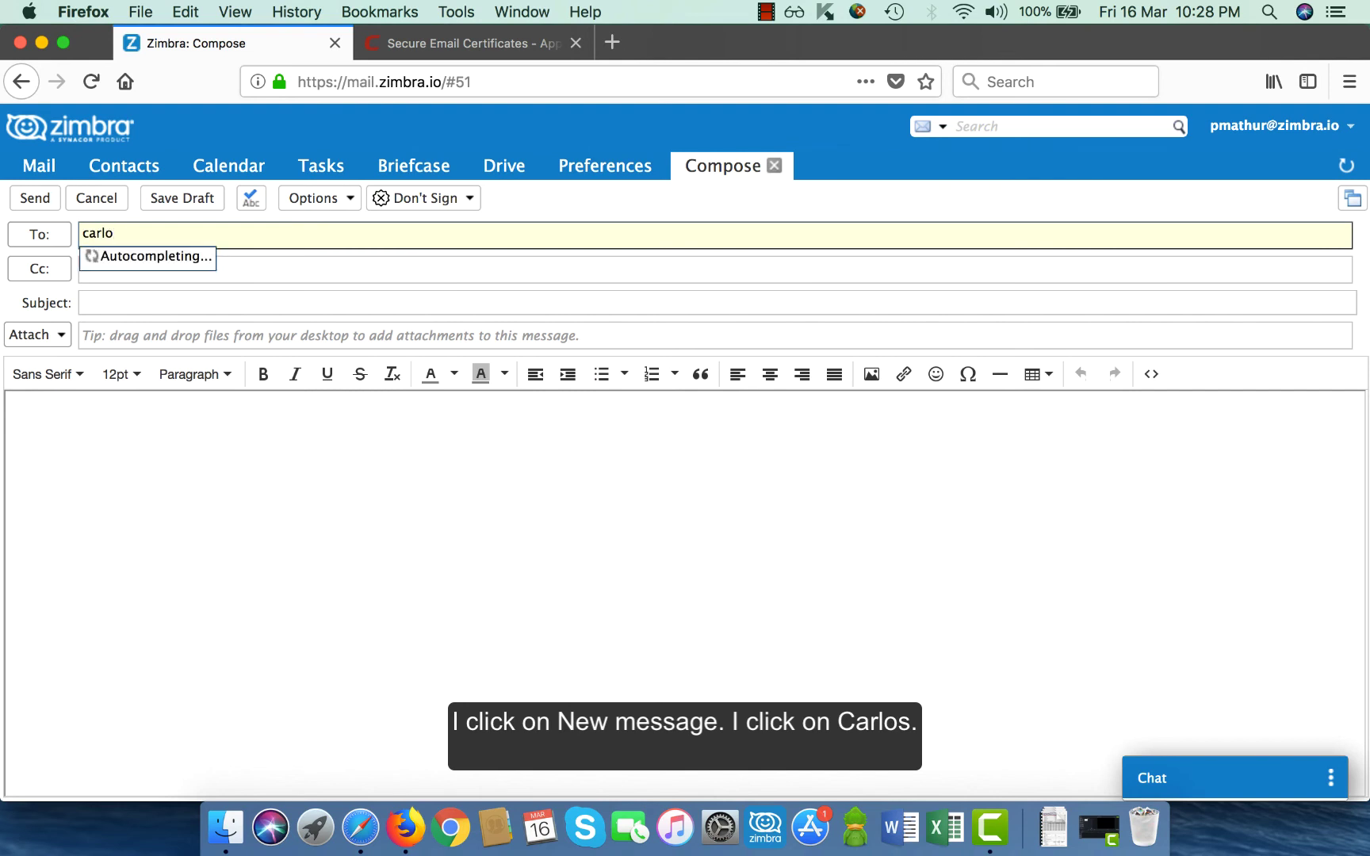
pyautogui.press('Return')
pyautogui.click(115, 304)
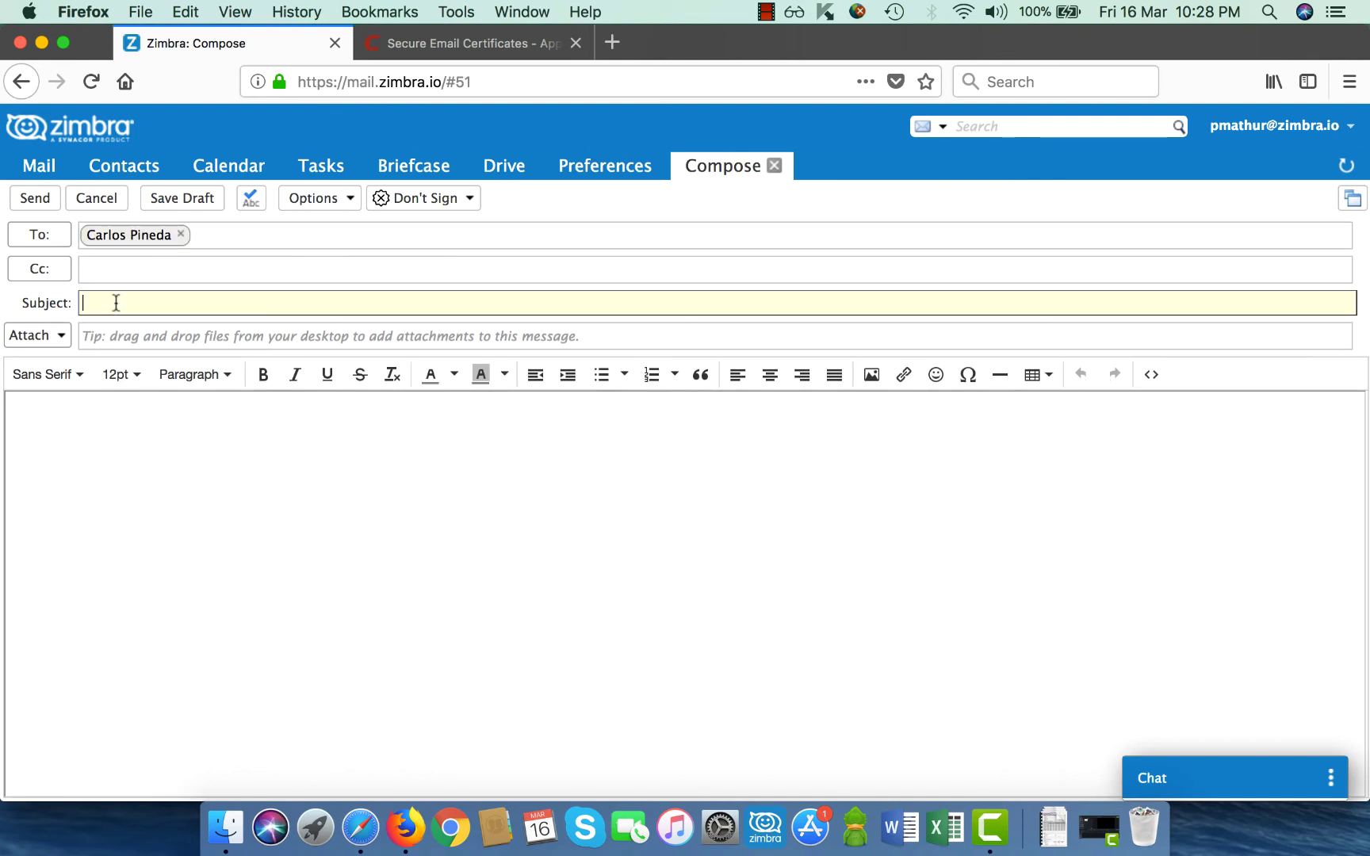
pyautogui.write('Oppo')
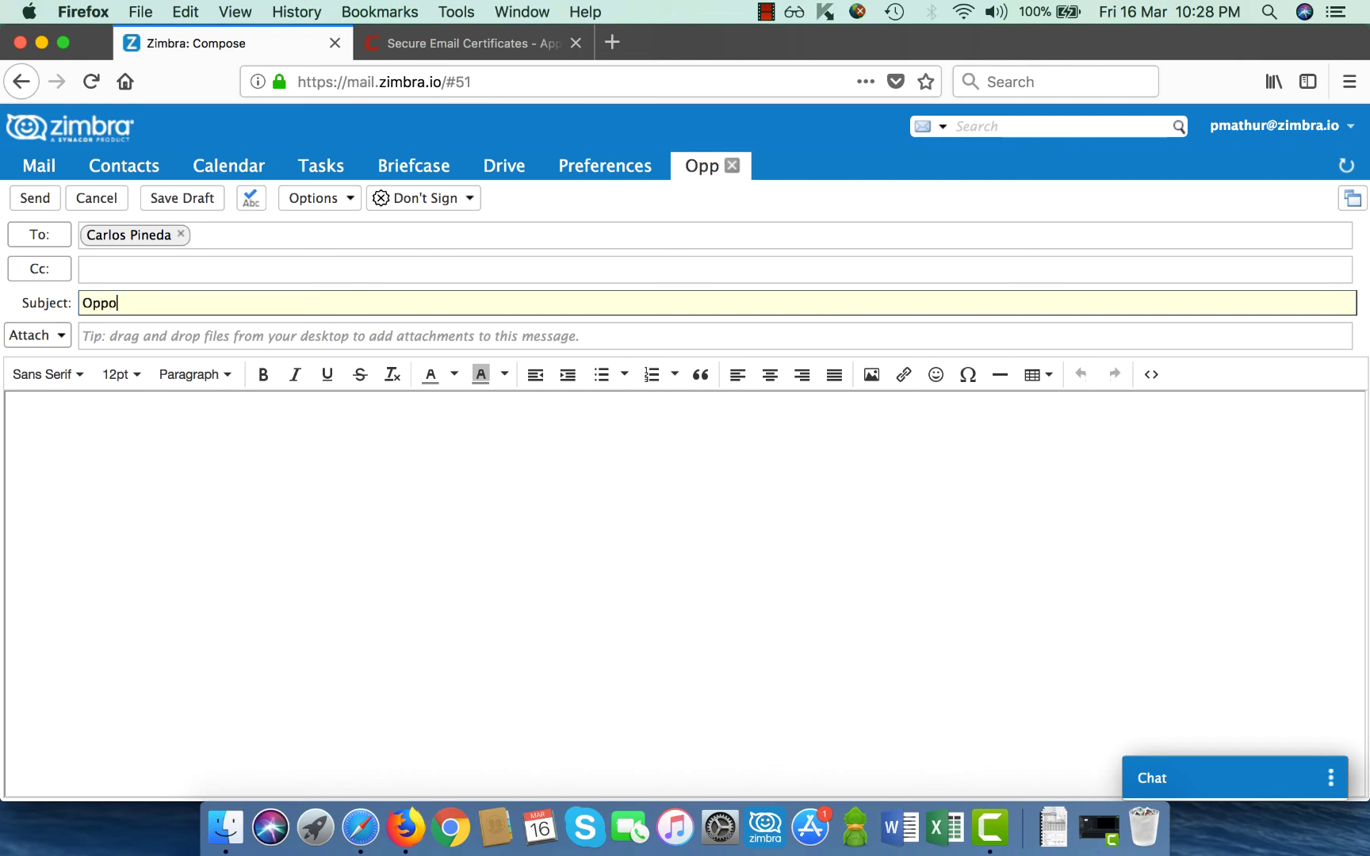
pyautogui.write('rtunity')
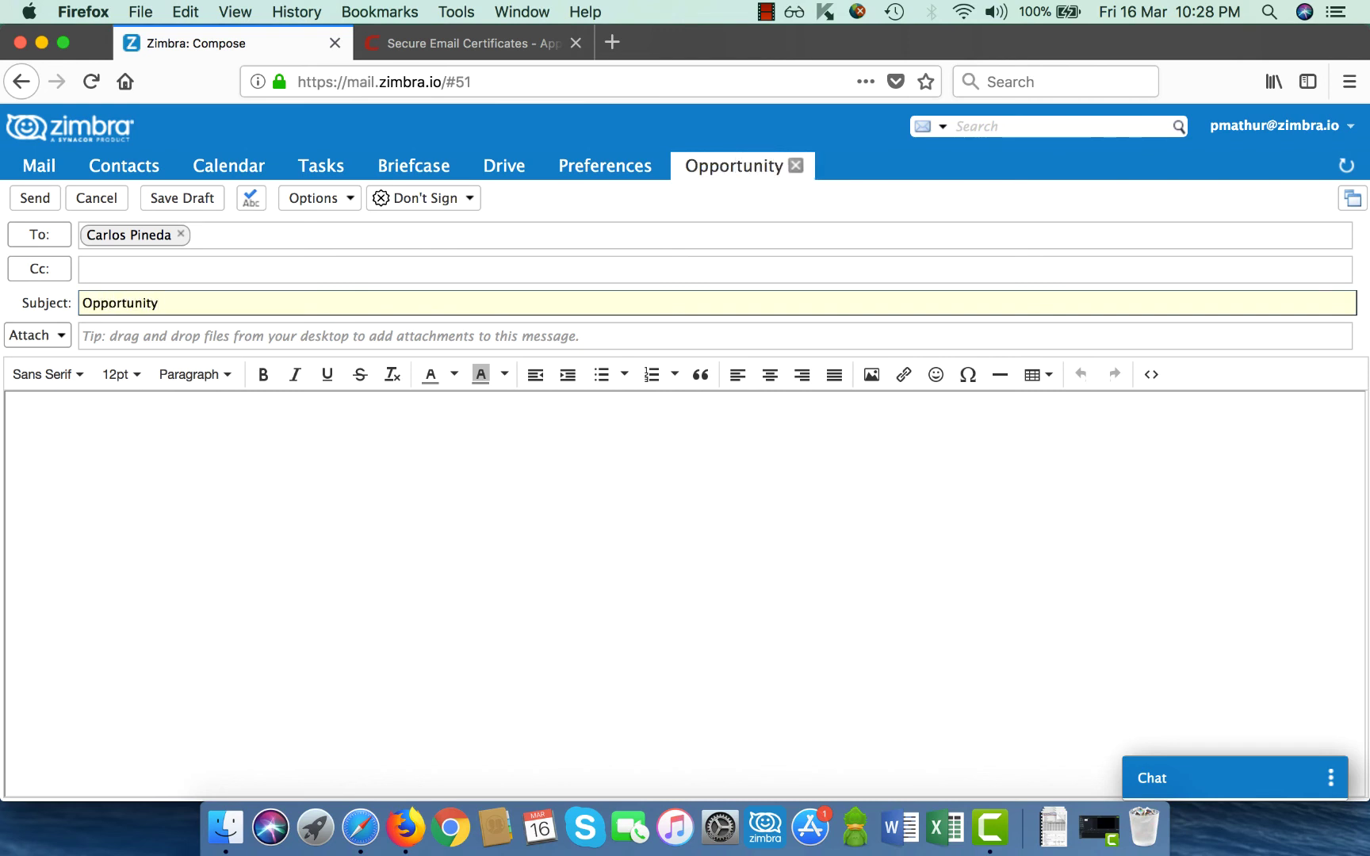
pyautogui.write(' Discussion')
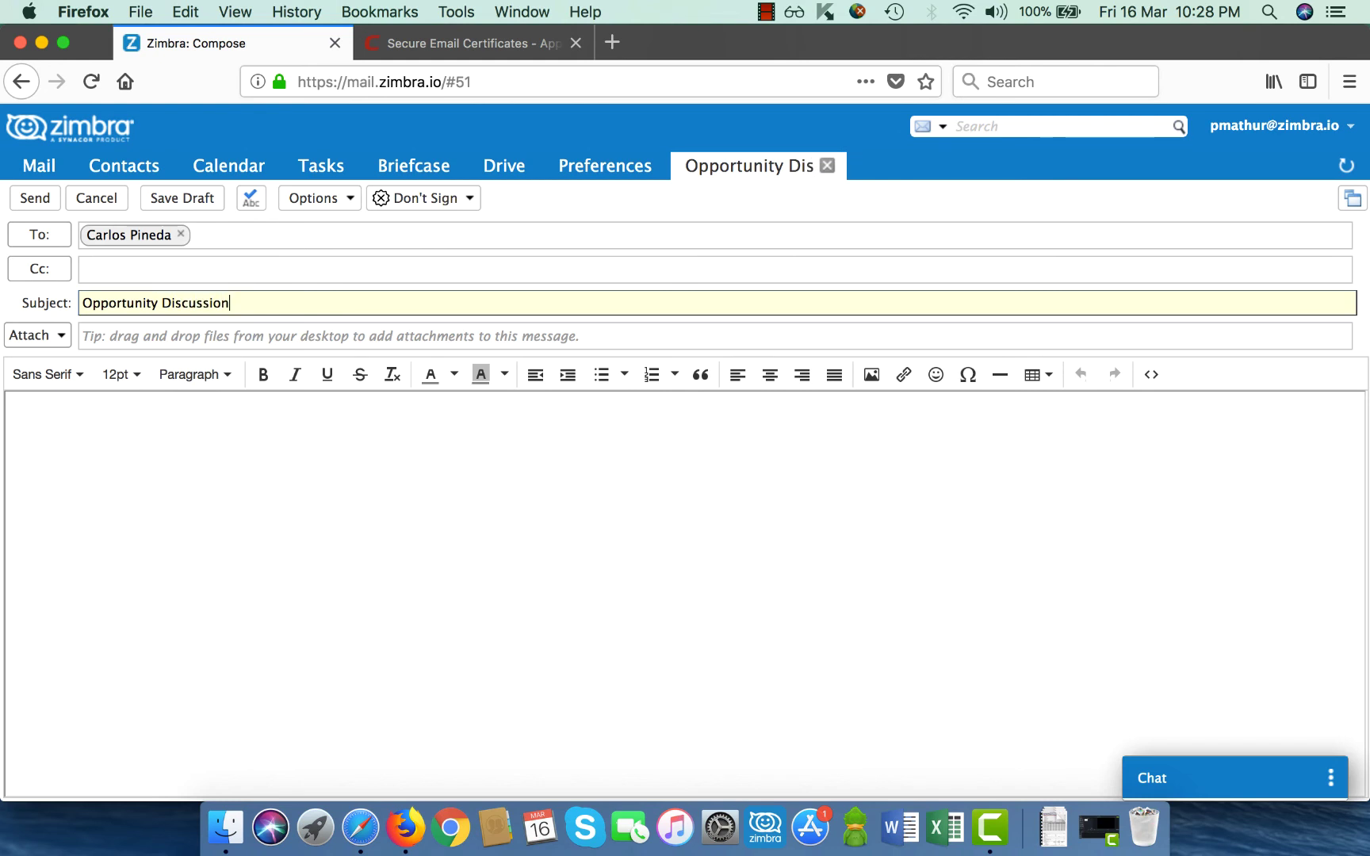
pyautogui.click(77, 414)
pyautogui.write('Hi Carlos  We have an opportunity in your region & I will call you early next week to discuss this in detail  -- Regards Piyush')
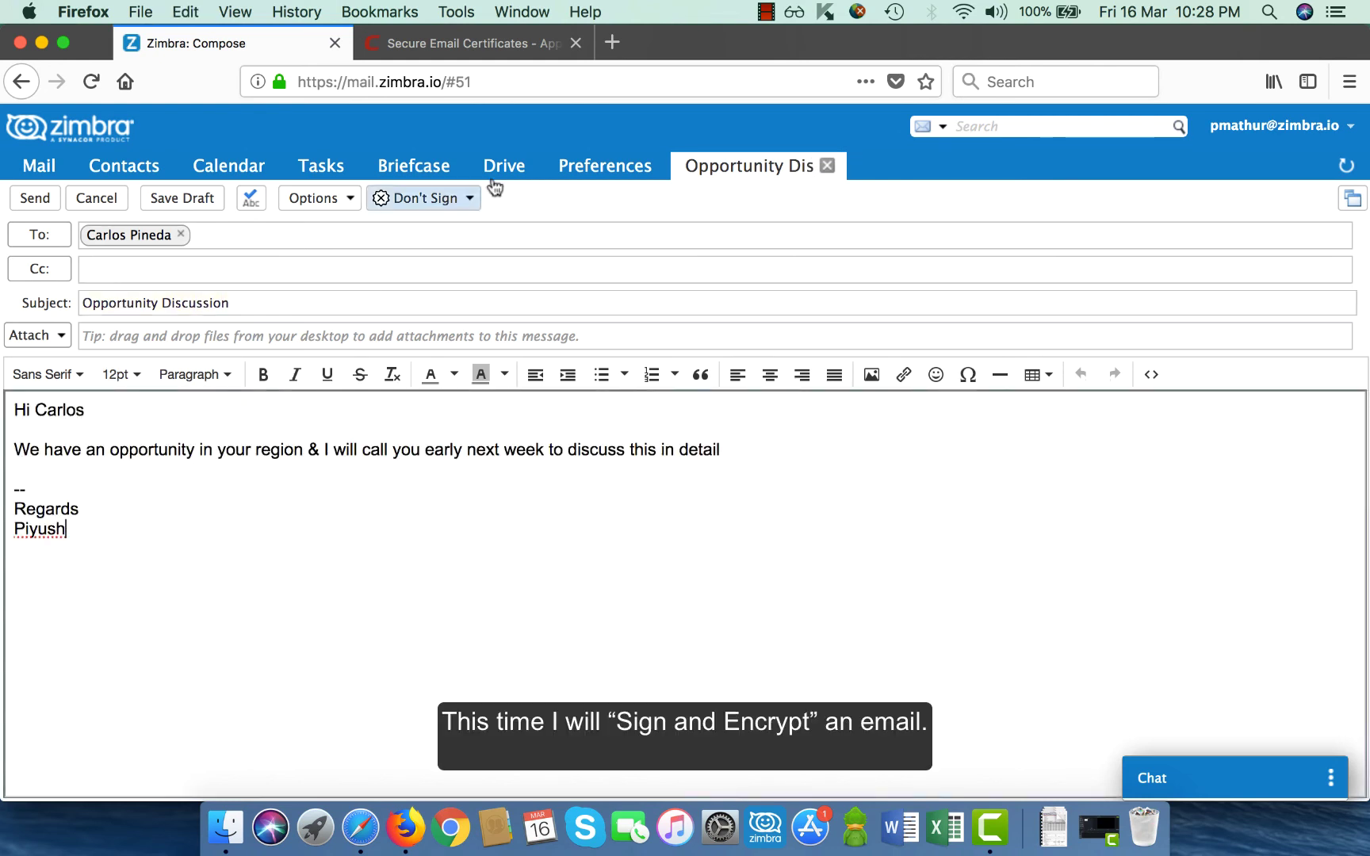
# Set the message to Sign and Encrypt and send it.
pyautogui.click(450, 204)
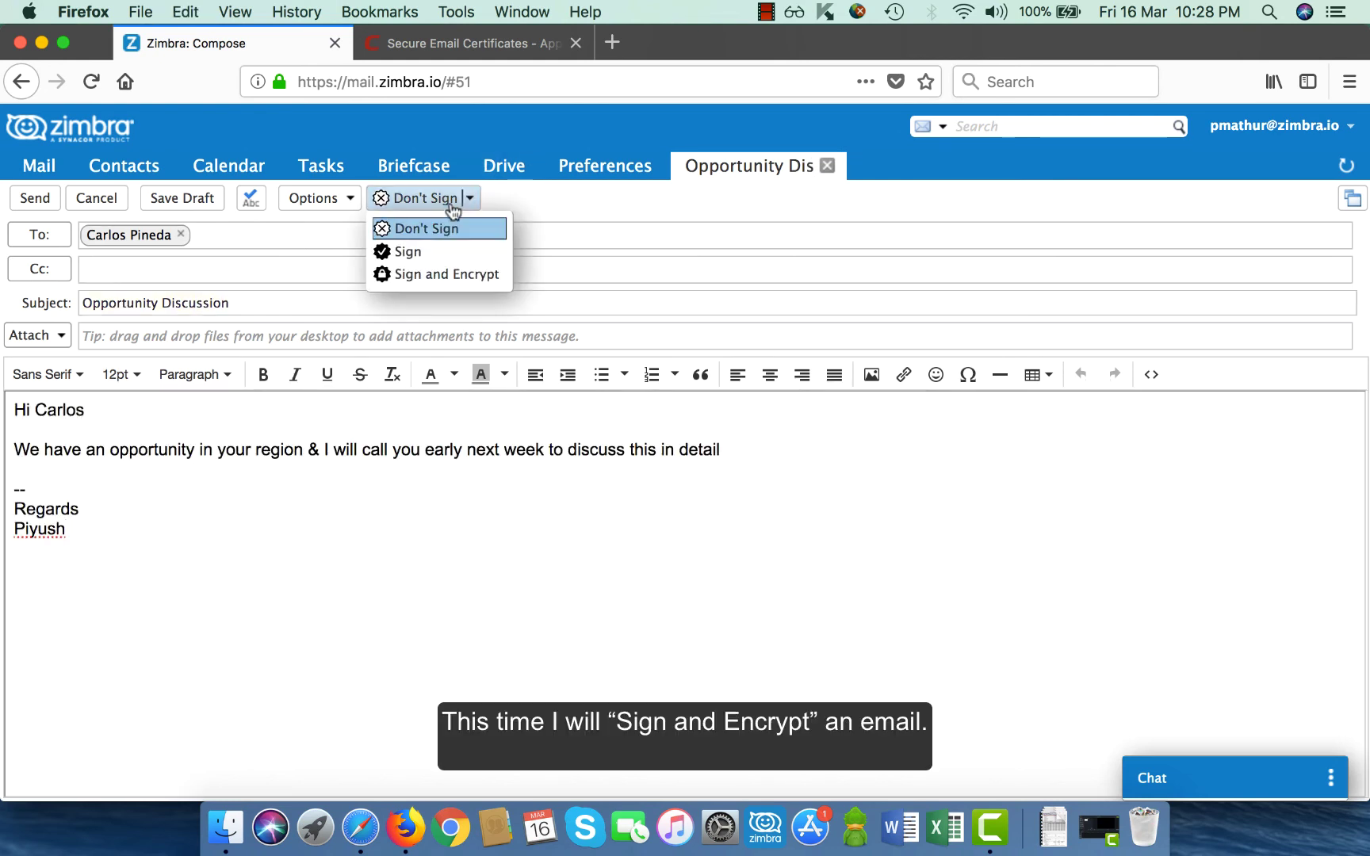
pyautogui.click(454, 275)
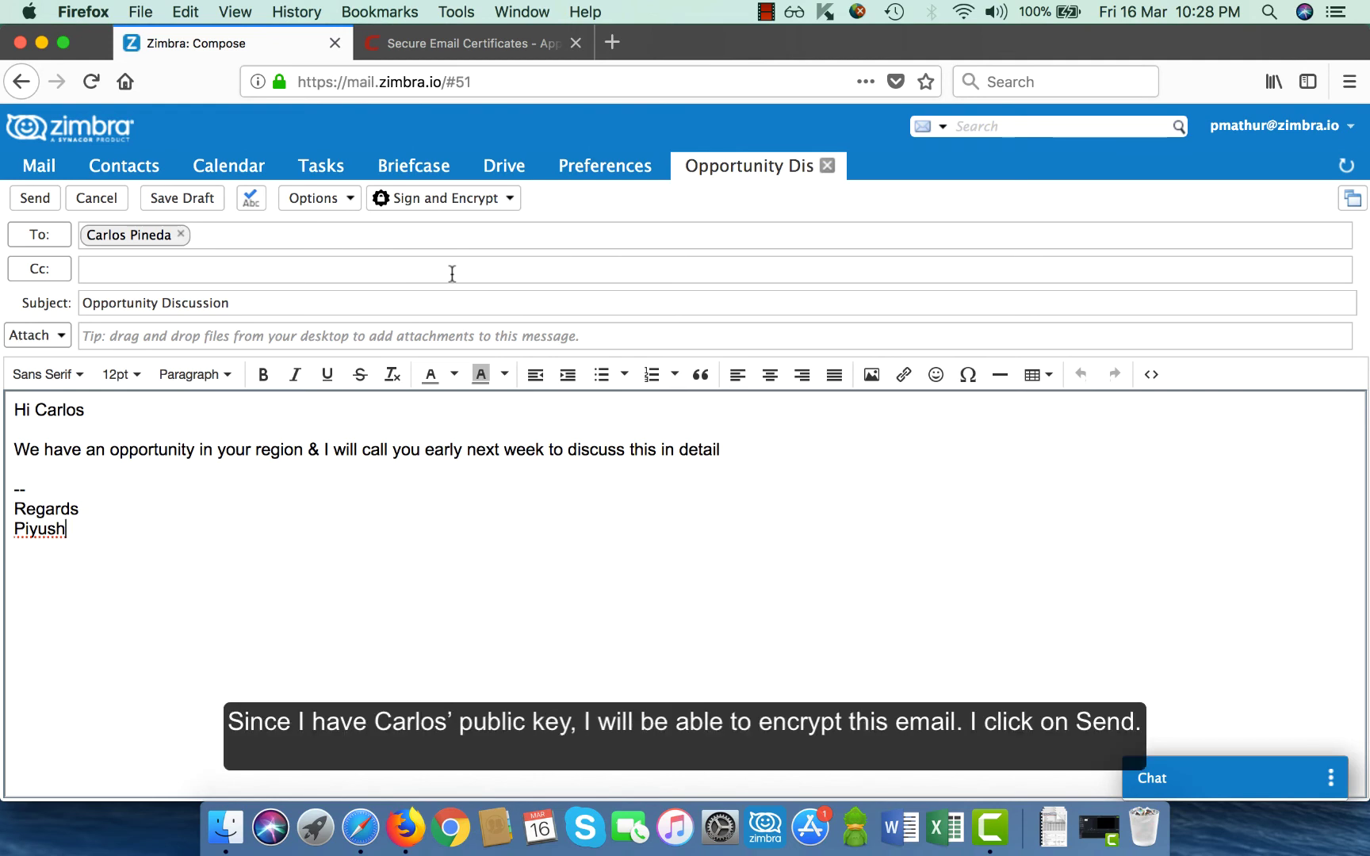
pyautogui.click(43, 203)
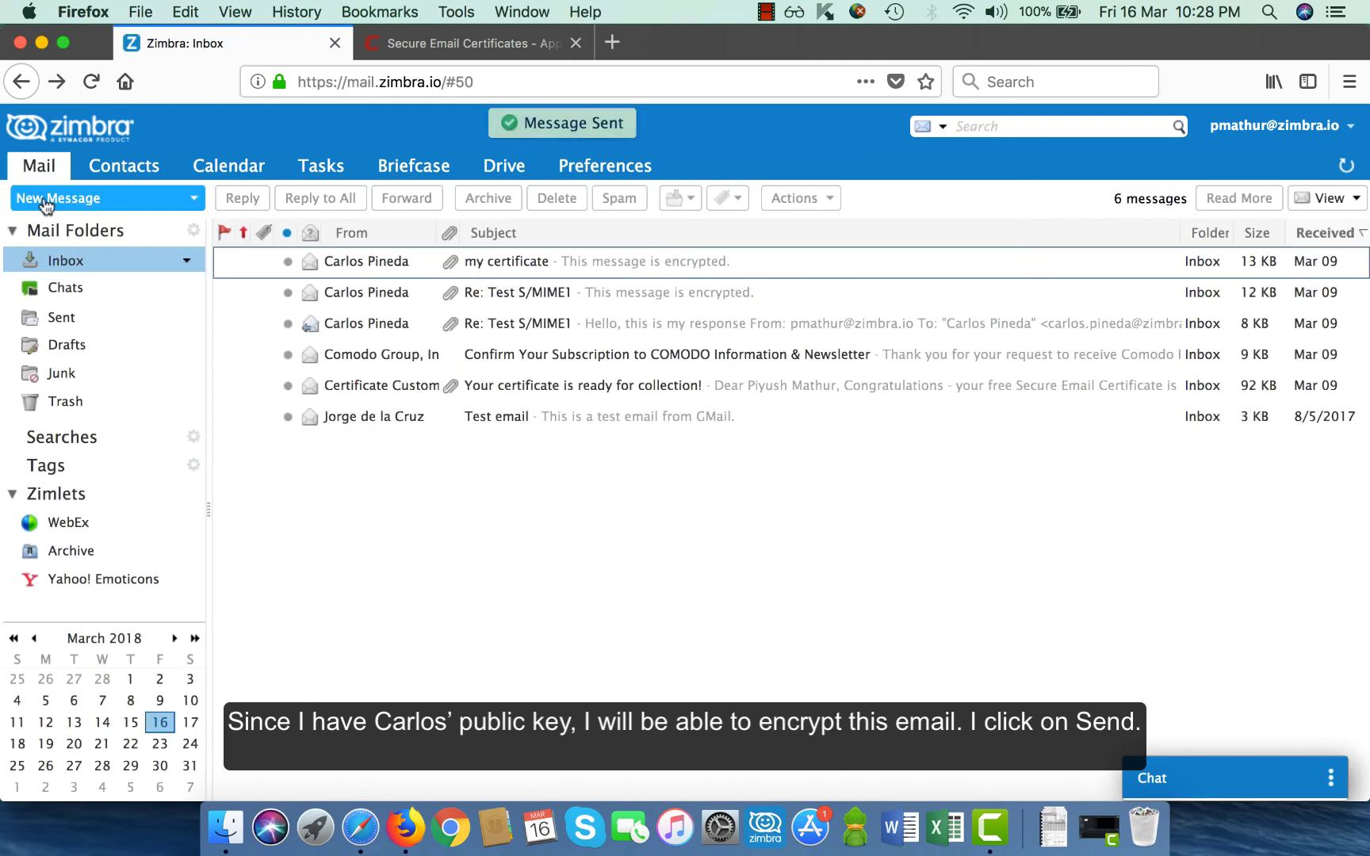
# Open the newest Opportunity Discussion message in Safari, confirm it shows Signed and Encrypted, then close it.
pyautogui.click(362, 828)
pyautogui.doubleClick(319, 234)
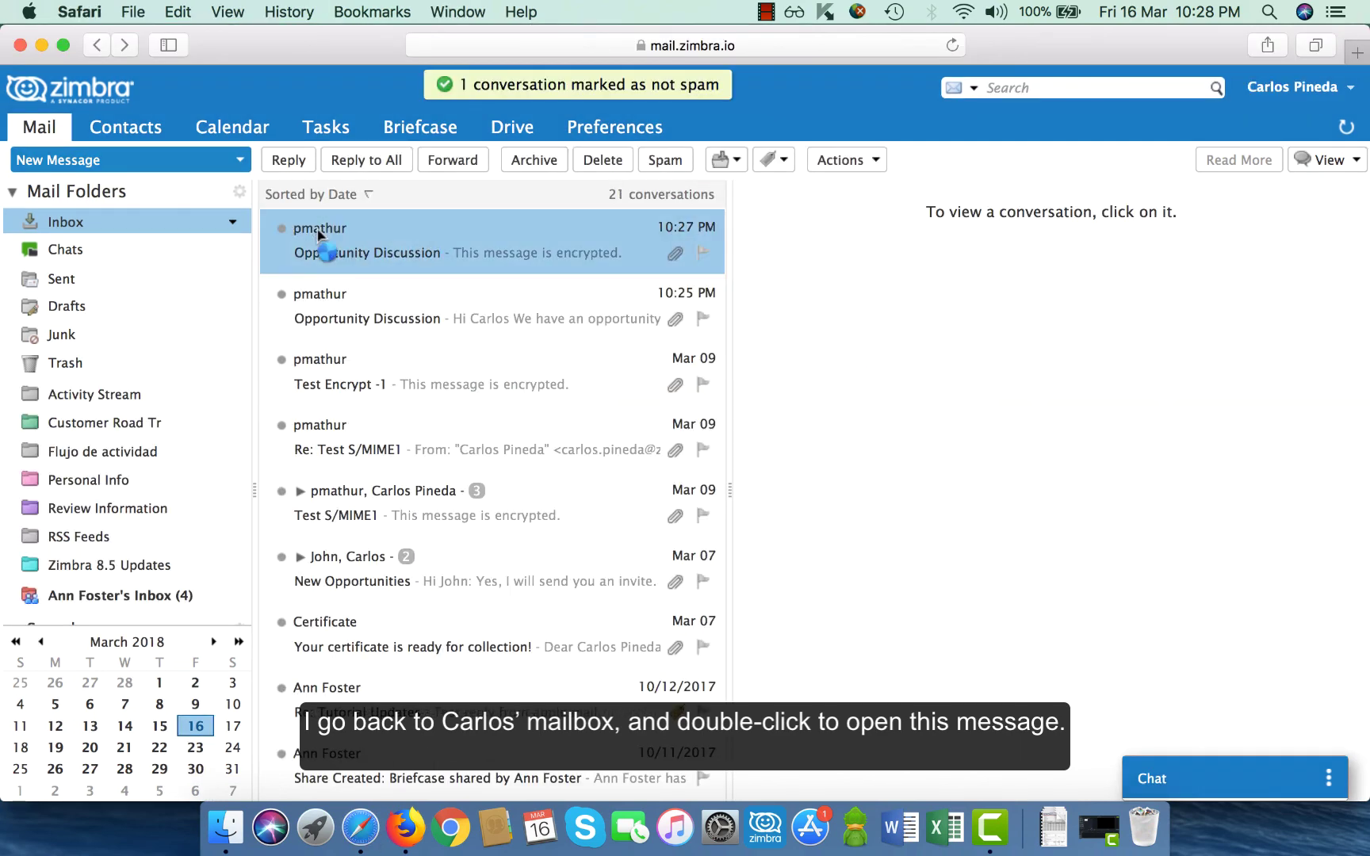
pyautogui.doubleClick(320, 235)
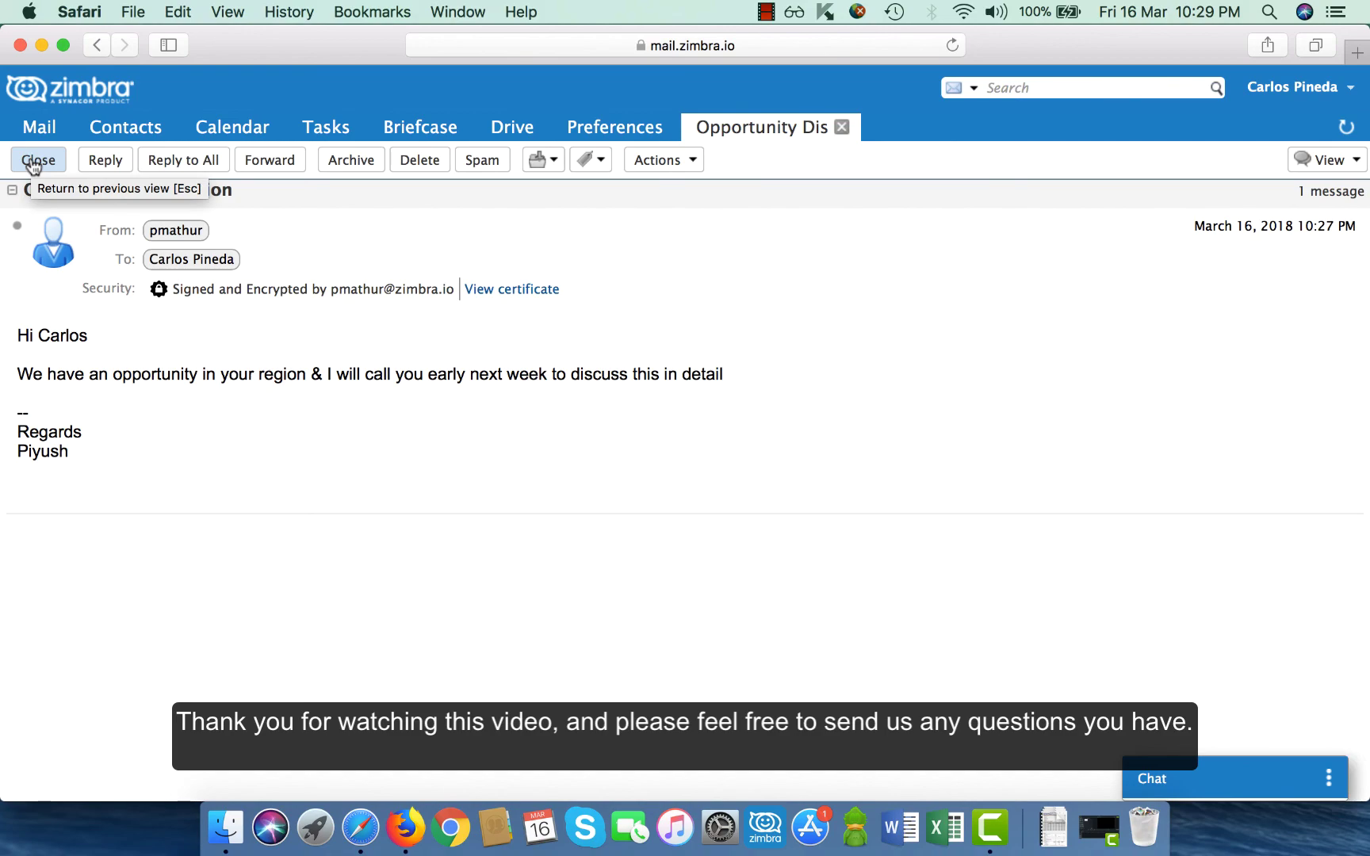
pyautogui.click(839, 131)
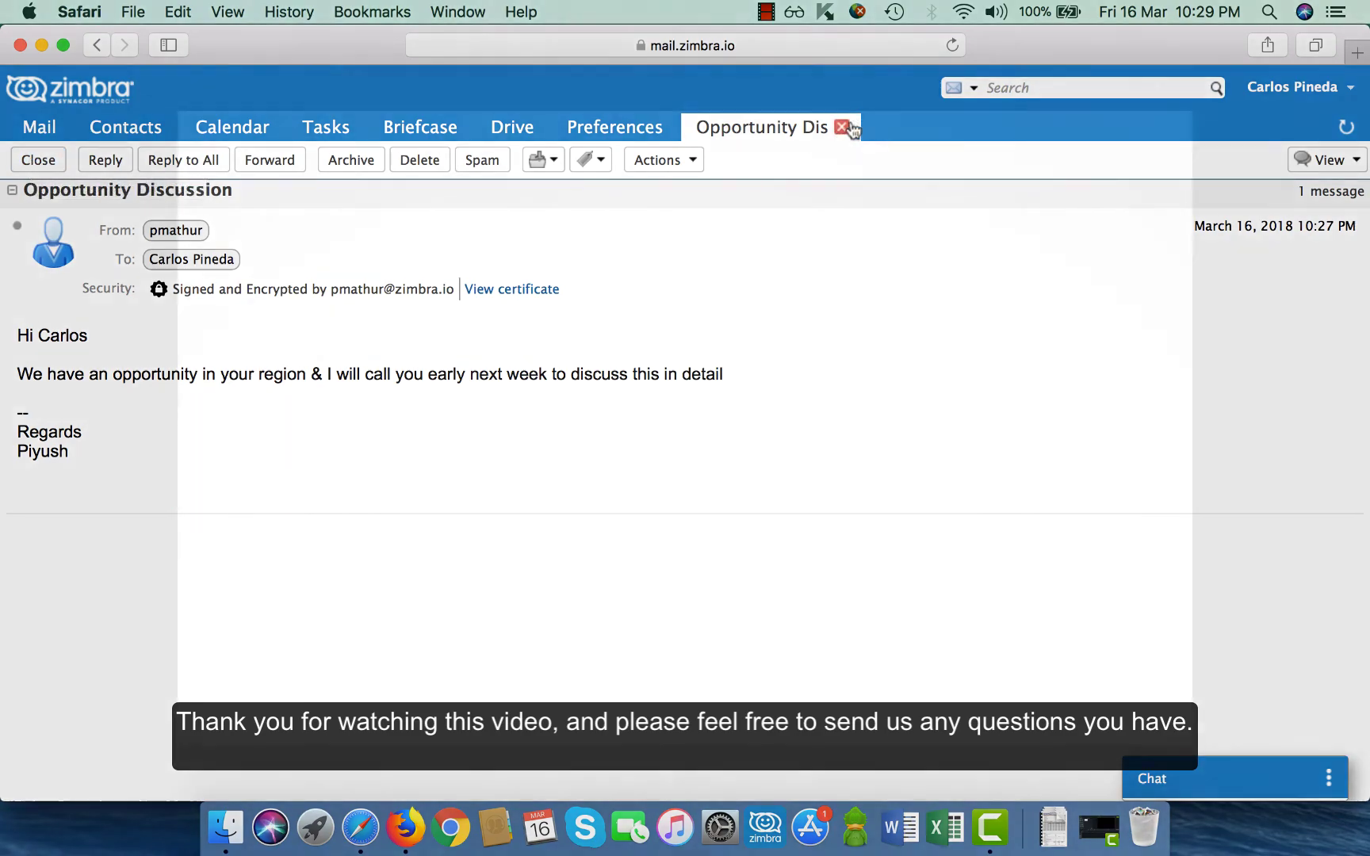